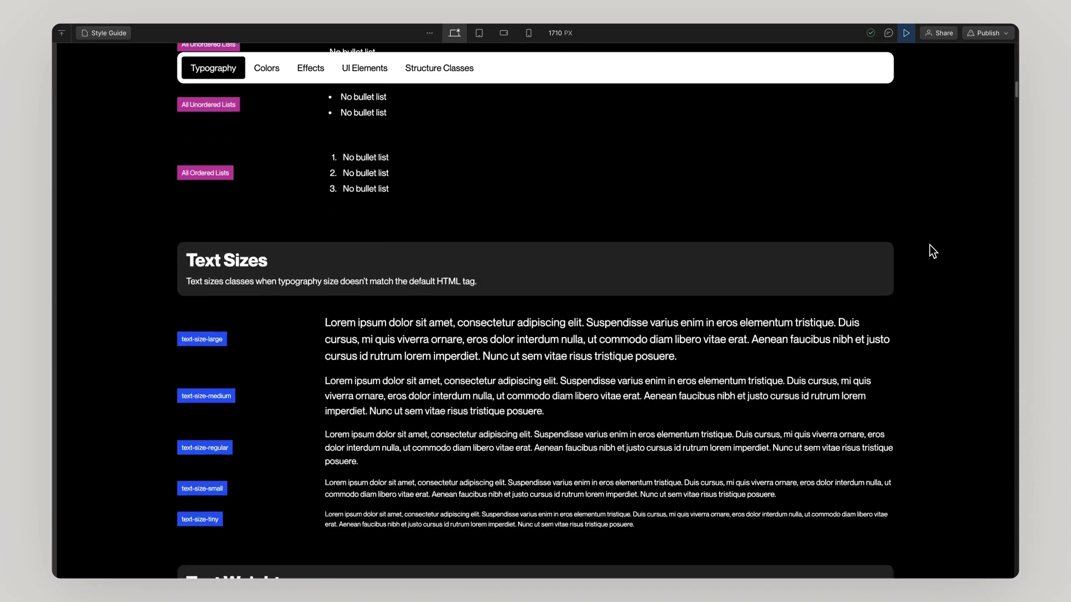
Scroll the Relume Library page and open the Clone Style Guide page on the Webflow marketplace.
{"action": "scroll", "coordinate": [929, 245], "scroll_direction": "down", "scroll_amount": 20}
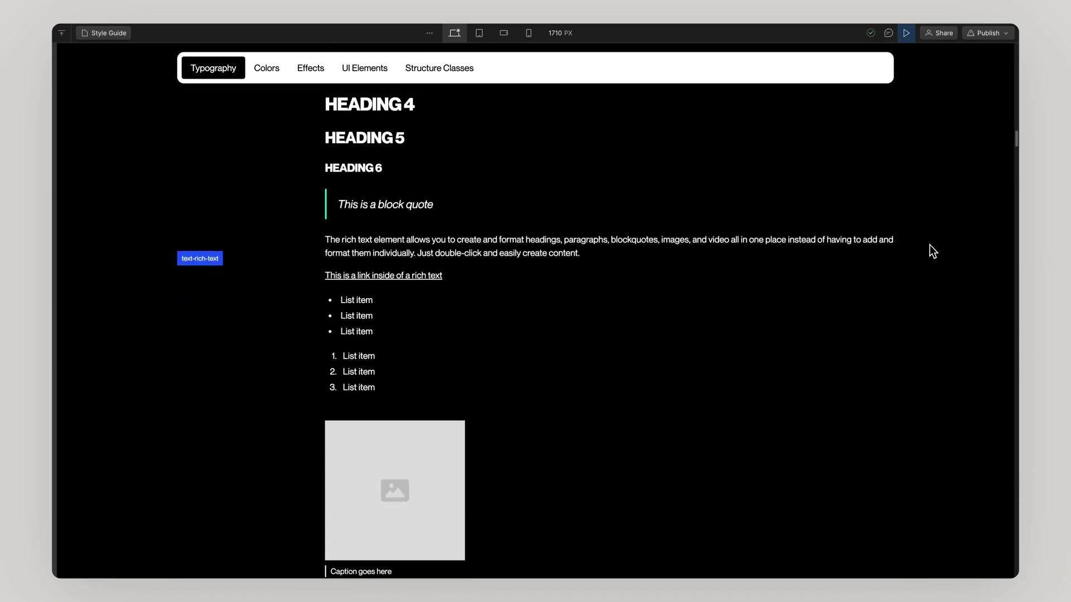
{"action": "scroll", "coordinate": [929, 246], "scroll_direction": "down", "scroll_amount": 20}
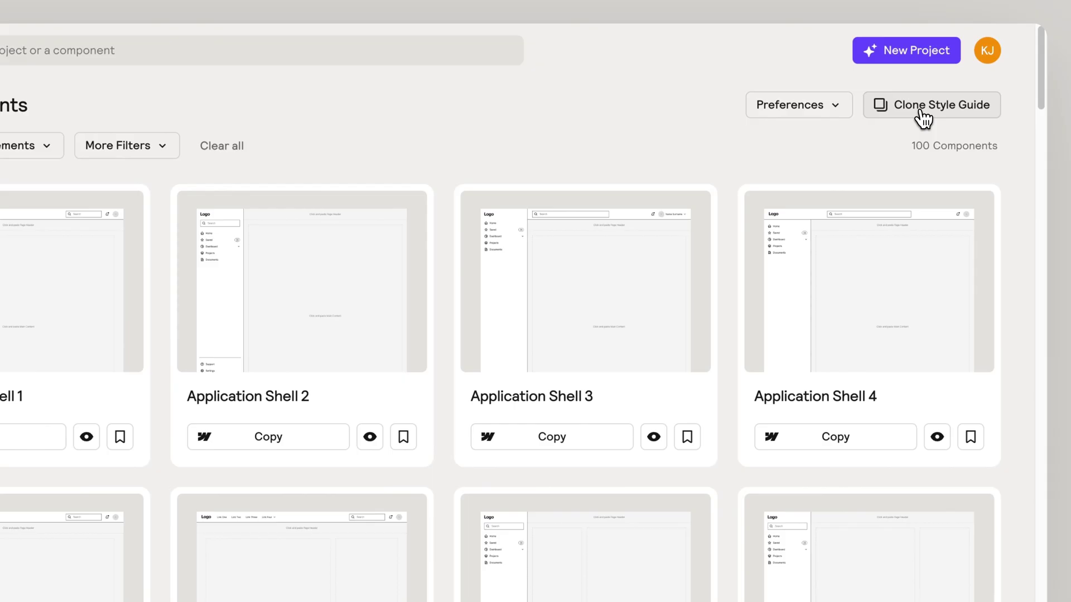
{"action": "left_click", "coordinate": [942, 77]}
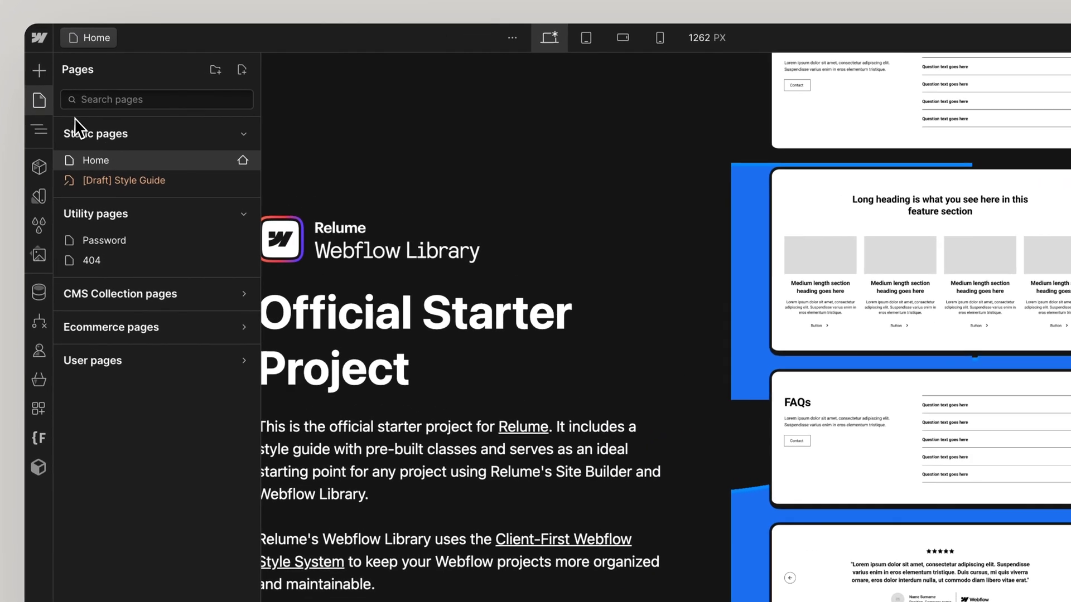
Open the [Draft] Style Guide page and scroll through its default styles in full-width preview.
{"action": "left_click", "coordinate": [123, 180]}
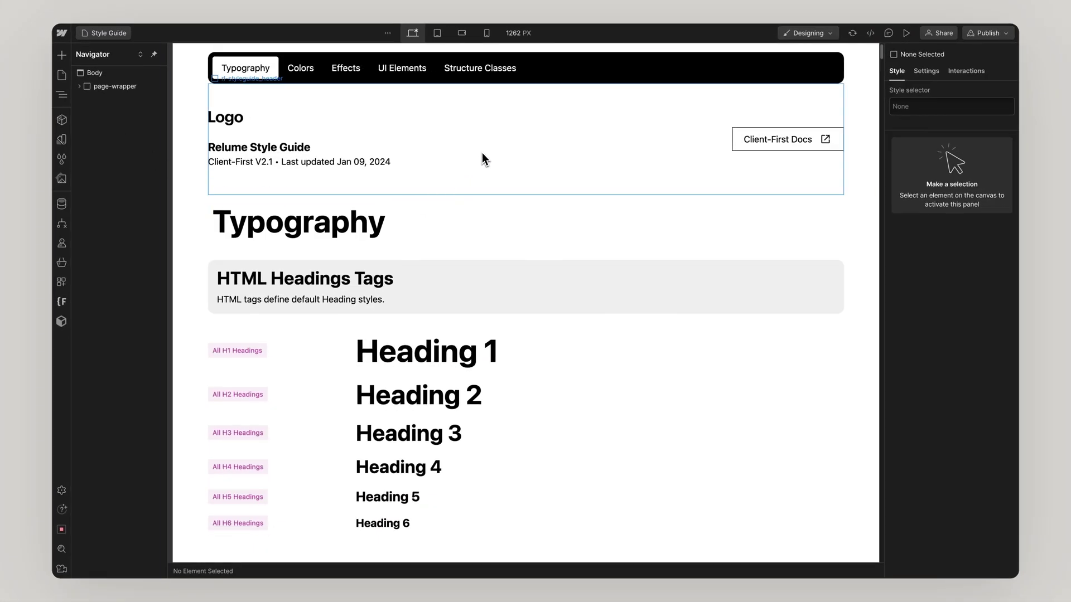
{"action": "key", "text": "super+shift+p"}
{"action": "scroll", "coordinate": [944, 263], "scroll_direction": "down", "scroll_amount": 15}
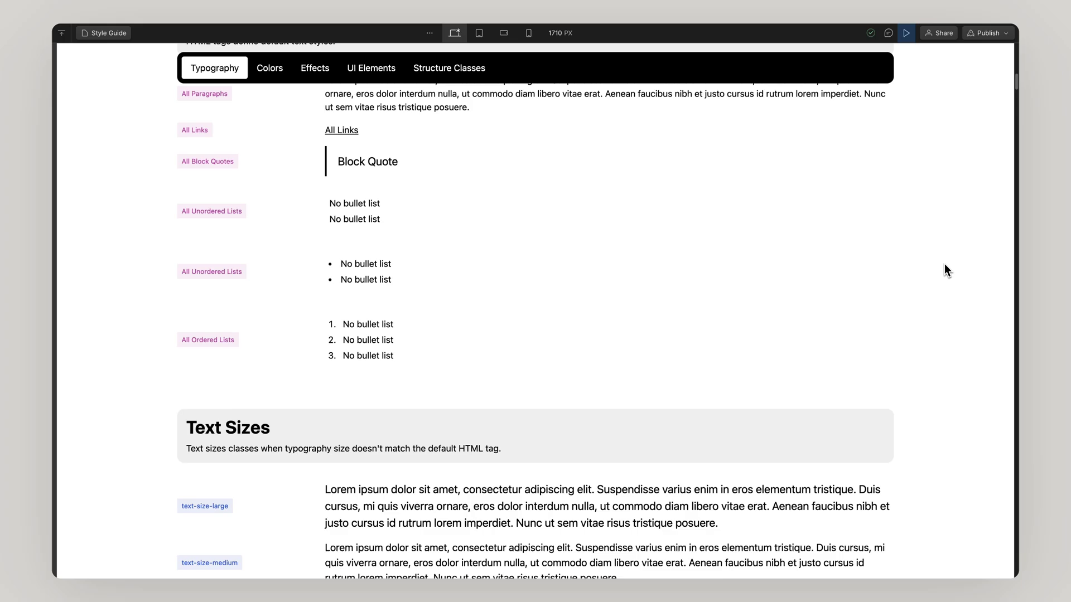
{"action": "scroll", "coordinate": [945, 263], "scroll_direction": "down", "scroll_amount": 20}
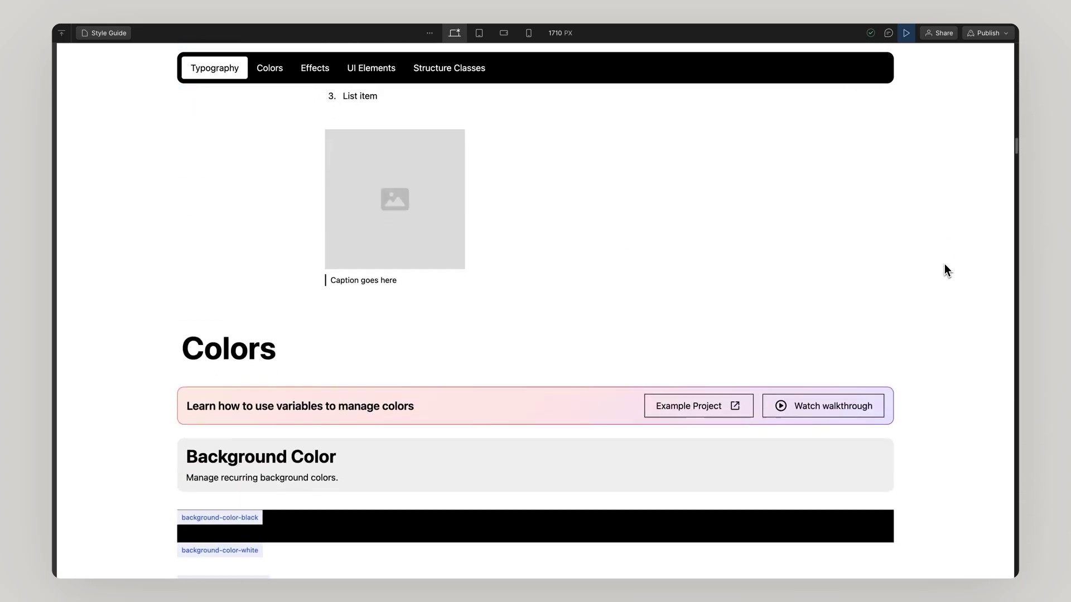
{"action": "scroll", "coordinate": [945, 264], "scroll_direction": "down", "scroll_amount": 20}
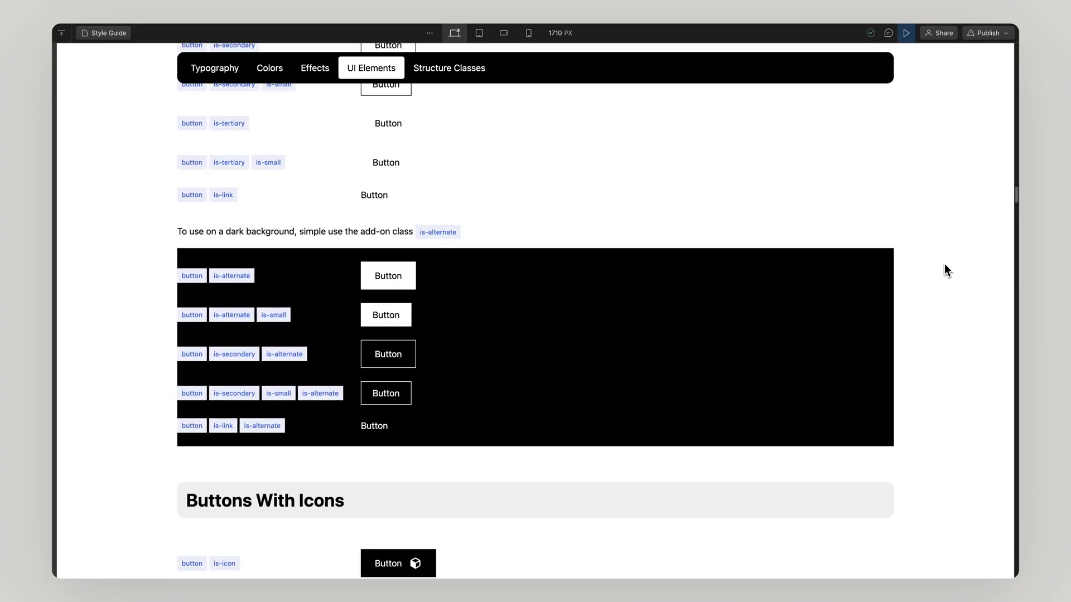
{"action": "scroll", "coordinate": [944, 270], "scroll_direction": "down", "scroll_amount": 20}
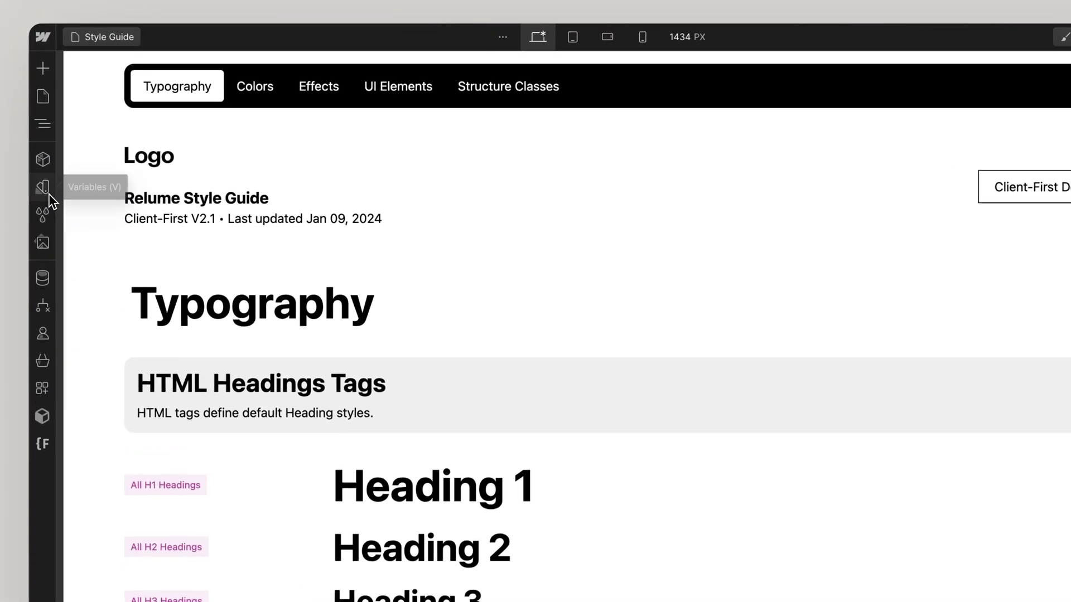
Rename the first brand colour variables to Green (#0ff3af) and Green Light.
{"action": "left_click", "coordinate": [48, 193]}
{"action": "double_click", "coordinate": [172, 119]}
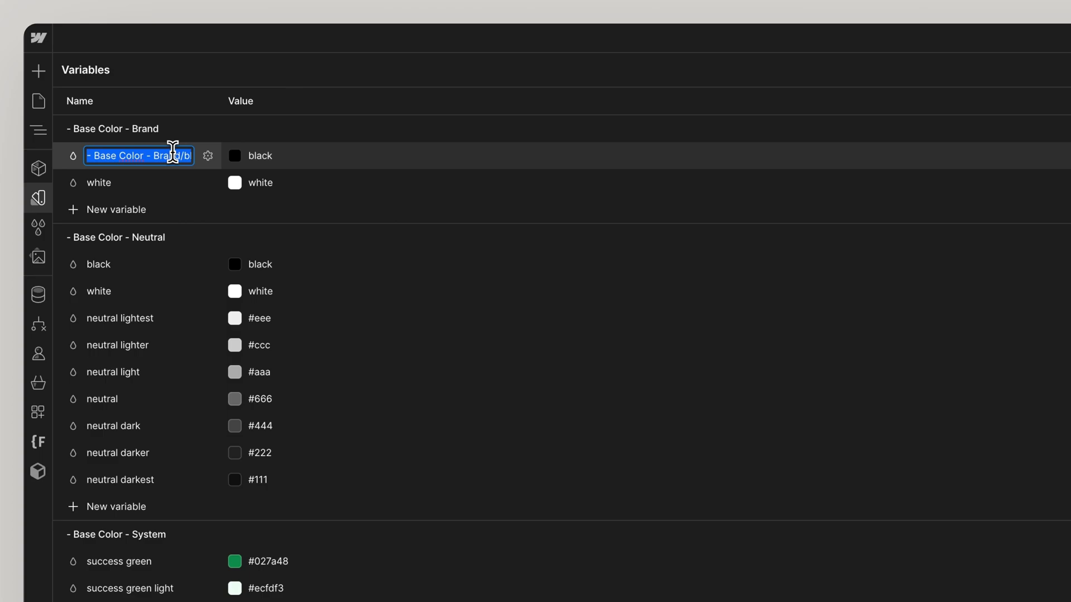
{"action": "left_click", "coordinate": [271, 156]}
{"action": "type", "text": "#0ffeaf"}
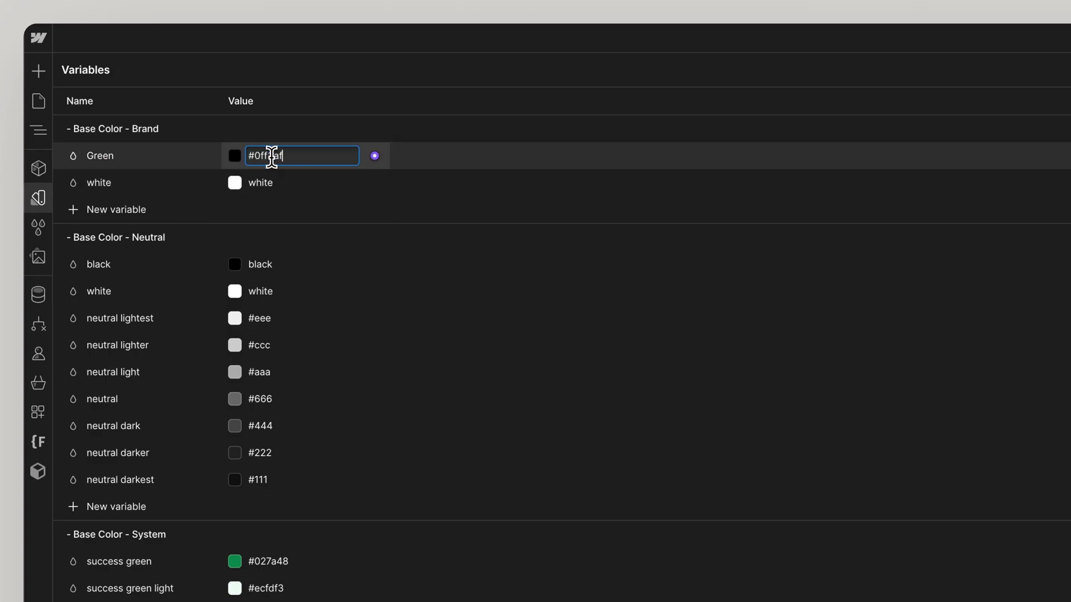
{"action": "double_click", "coordinate": [108, 183]}
{"action": "type", "text": "Base Color - Brand/Green Light"}
Add Orange and Orange Light brand colour variables.
{"action": "left_click", "coordinate": [116, 209]}
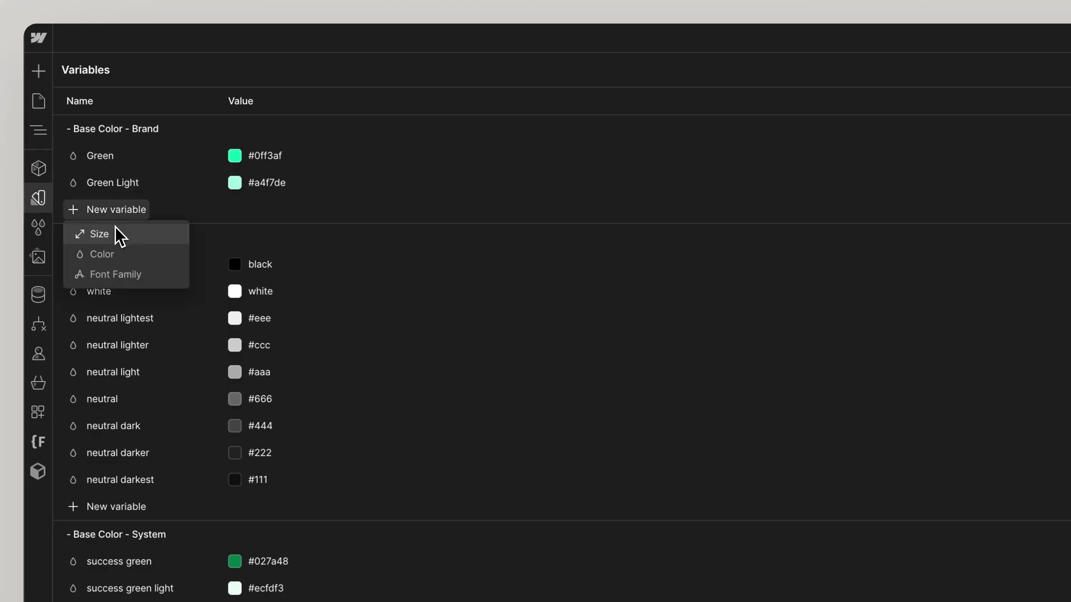
{"action": "left_click", "coordinate": [124, 252]}
{"action": "type", "text": "Base Color - Brand/Orange"}
{"action": "type", "text": "#fd550b"}
{"action": "left_click", "coordinate": [118, 236]}
{"action": "left_click", "coordinate": [120, 280]}
Add Purple, Purple Light, Pink and Pink Light brand colour variables.
{"action": "key", "text": "ctrl+v"}
{"action": "key", "text": "ctrl+v"}
{"action": "left_click", "coordinate": [116, 263]}
{"action": "left_click", "coordinate": [102, 307]}
{"action": "key", "text": "ctrl+v"}
{"action": "key", "text": "ctrl+v"}
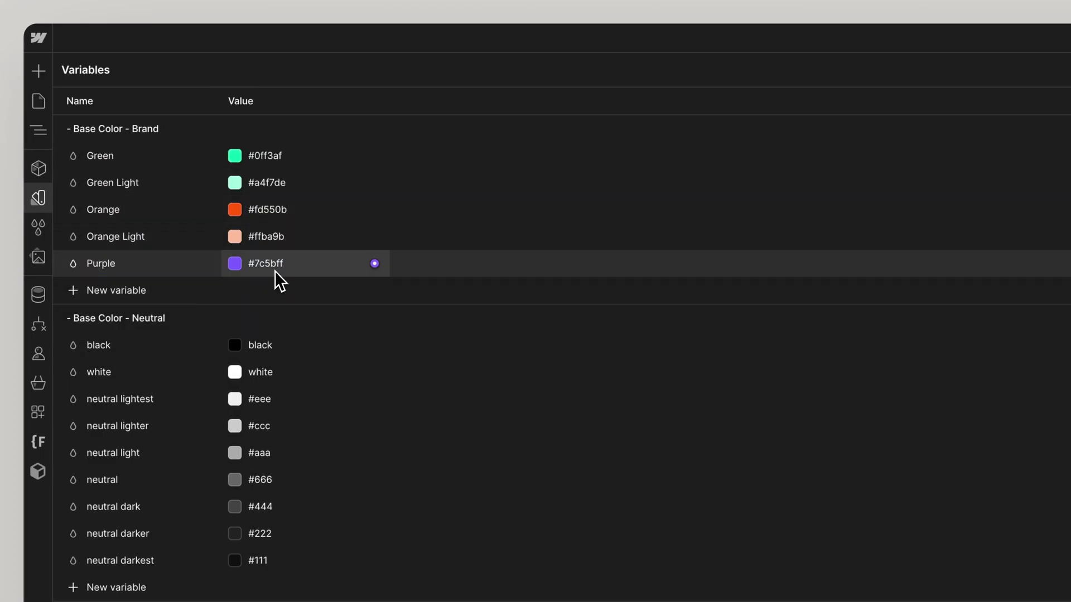
{"action": "left_click", "coordinate": [116, 290]}
{"action": "left_click", "coordinate": [102, 335]}
{"action": "left_click", "coordinate": [116, 317]}
{"action": "left_click", "coordinate": [102, 361]}
{"action": "left_click", "coordinate": [116, 344]}
{"action": "left_click", "coordinate": [102, 389]}
{"action": "key", "text": "ctrl+v"}
{"action": "key", "text": "ctrl+v"}
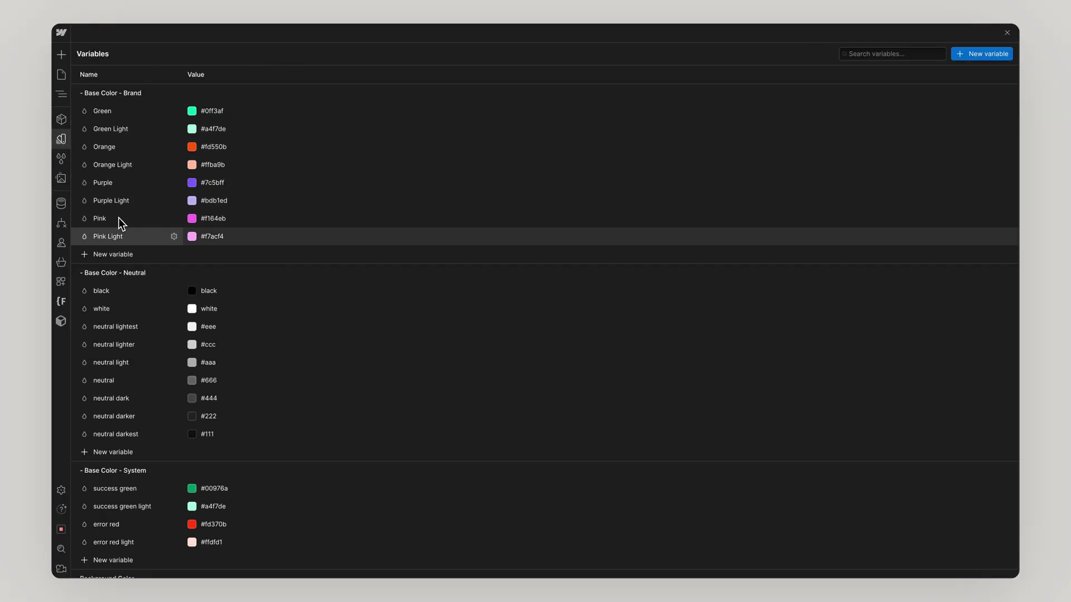
Set the form input background to the neutral darker variable, then view the form's error state.
{"action": "scroll", "coordinate": [379, 112], "scroll_direction": "down", "scroll_amount": 3}
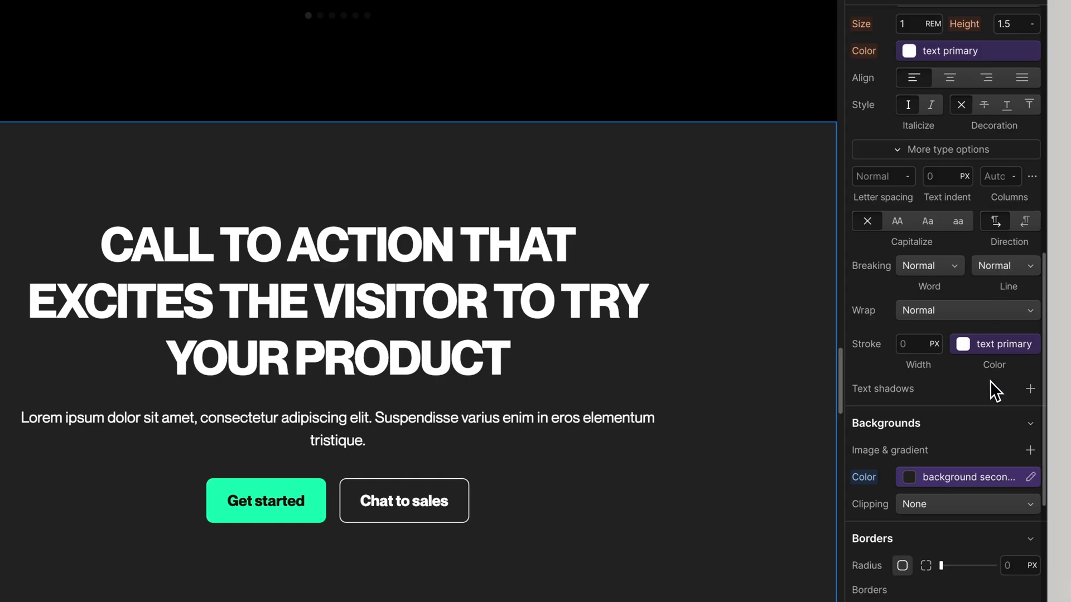
{"action": "left_click", "coordinate": [947, 477]}
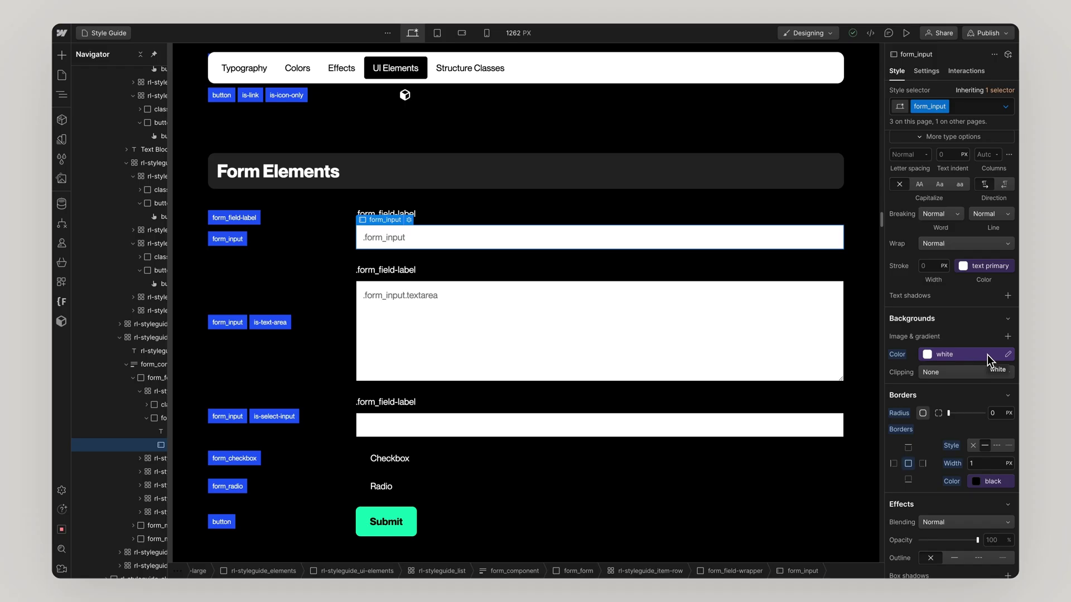
{"action": "left_click", "coordinate": [989, 354]}
{"action": "type", "text": "neut"}
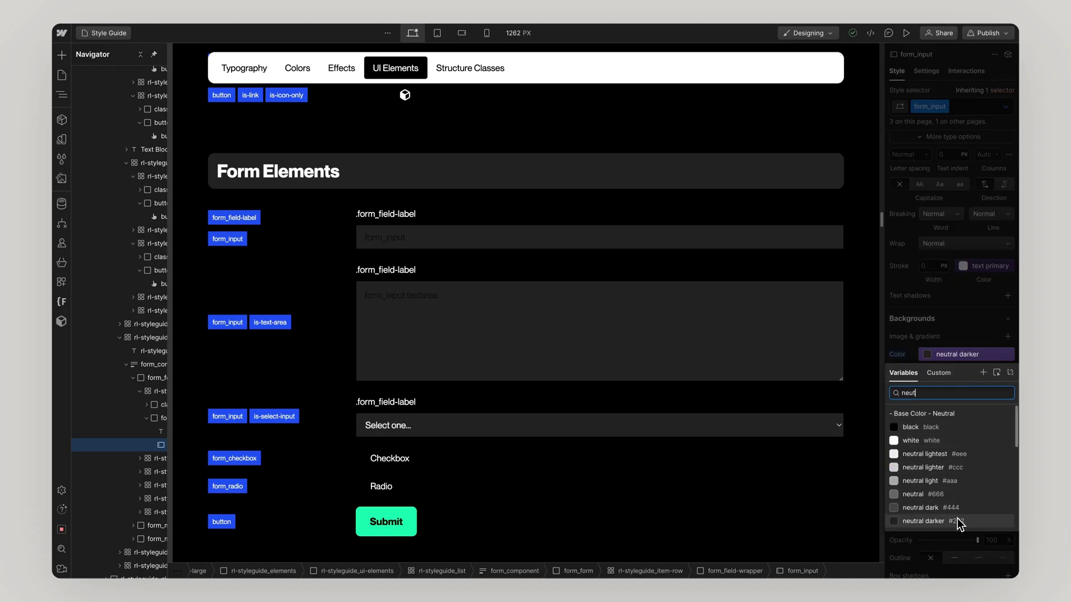
{"action": "left_click", "coordinate": [957, 518]}
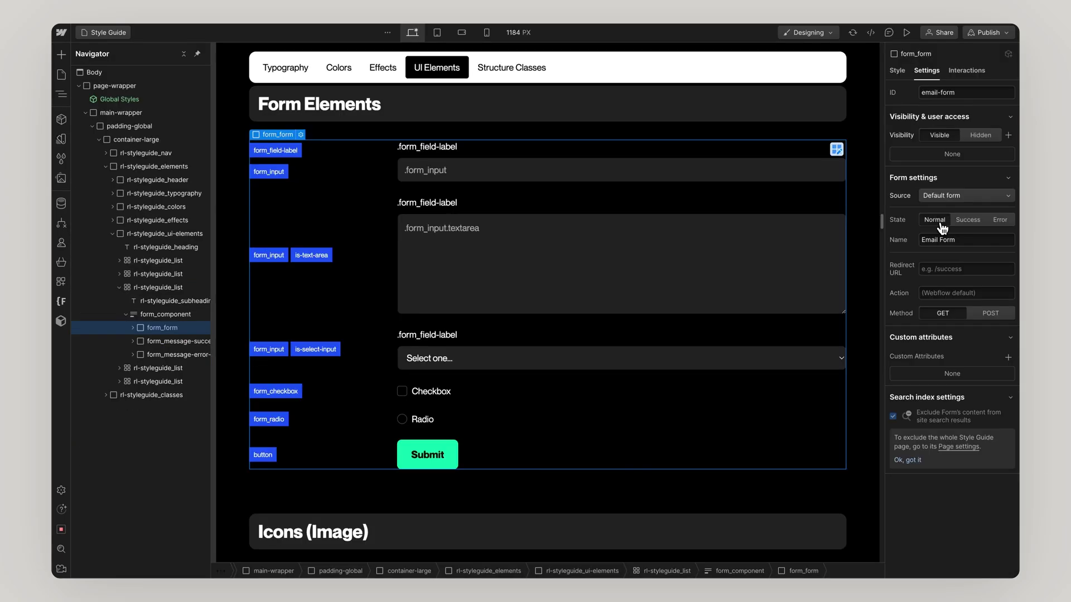
{"action": "left_click", "coordinate": [998, 225]}
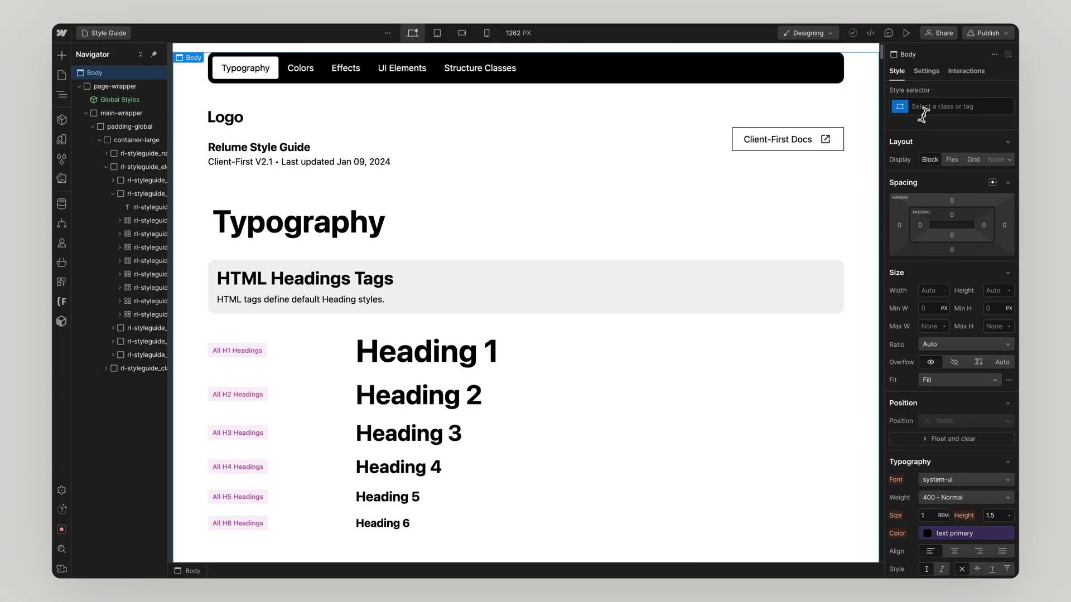
Set the All Pages body font to Neue Montreal.
{"action": "left_click", "coordinate": [920, 110]}
{"action": "left_click", "coordinate": [888, 244]}
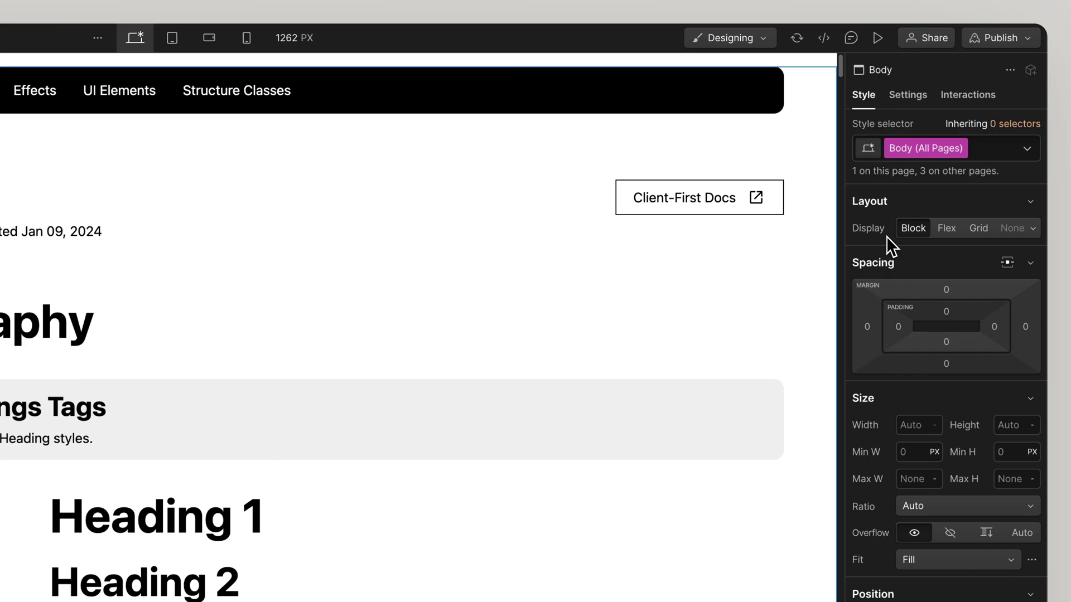
{"action": "scroll", "coordinate": [968, 375], "scroll_direction": "down", "scroll_amount": 5}
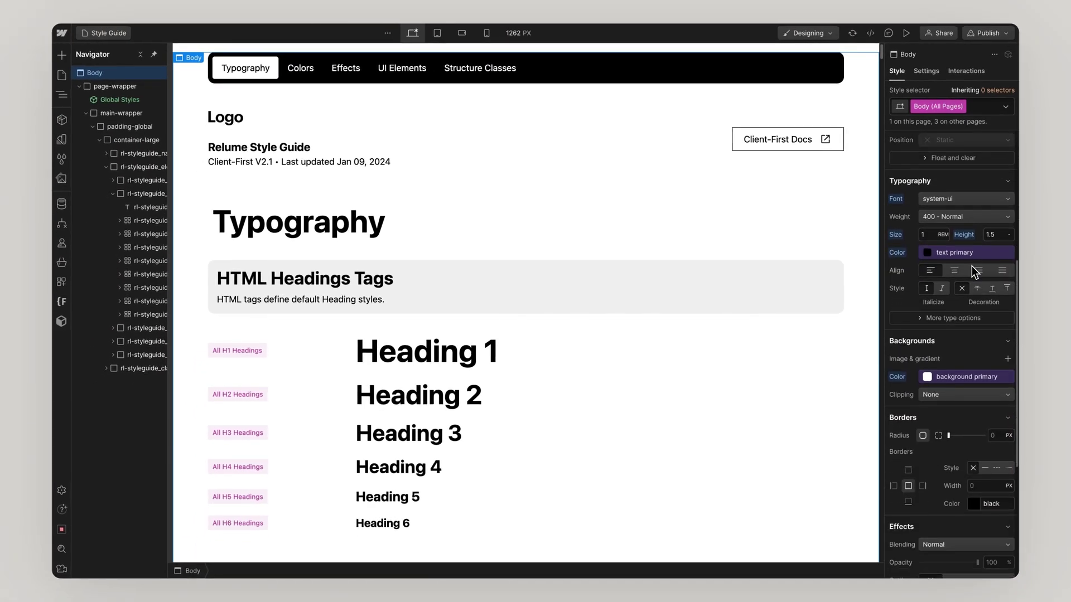
{"action": "left_click", "coordinate": [970, 201]}
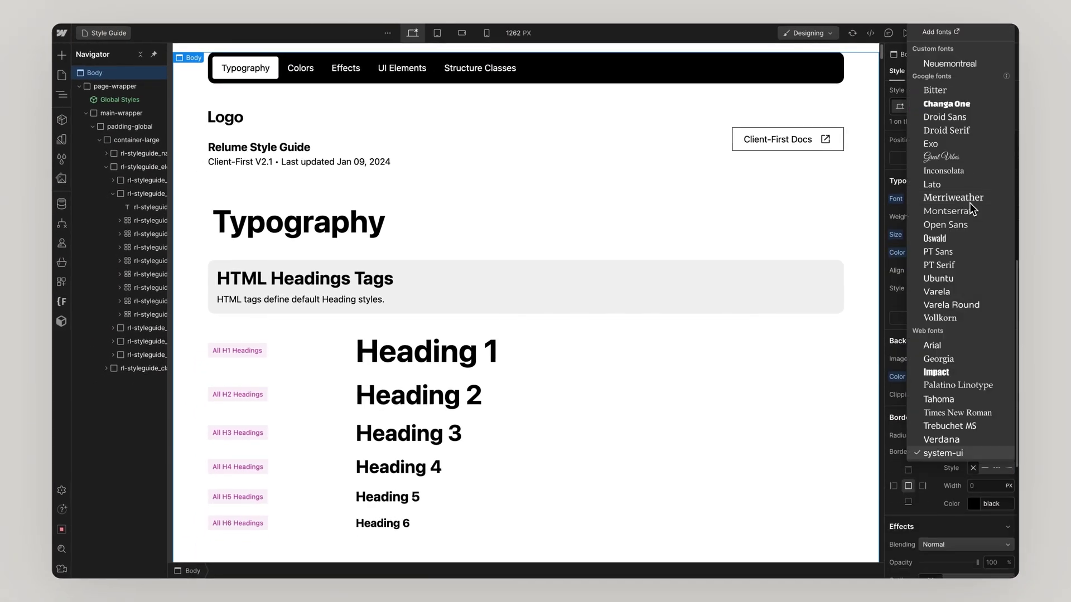
{"action": "left_click", "coordinate": [958, 64]}
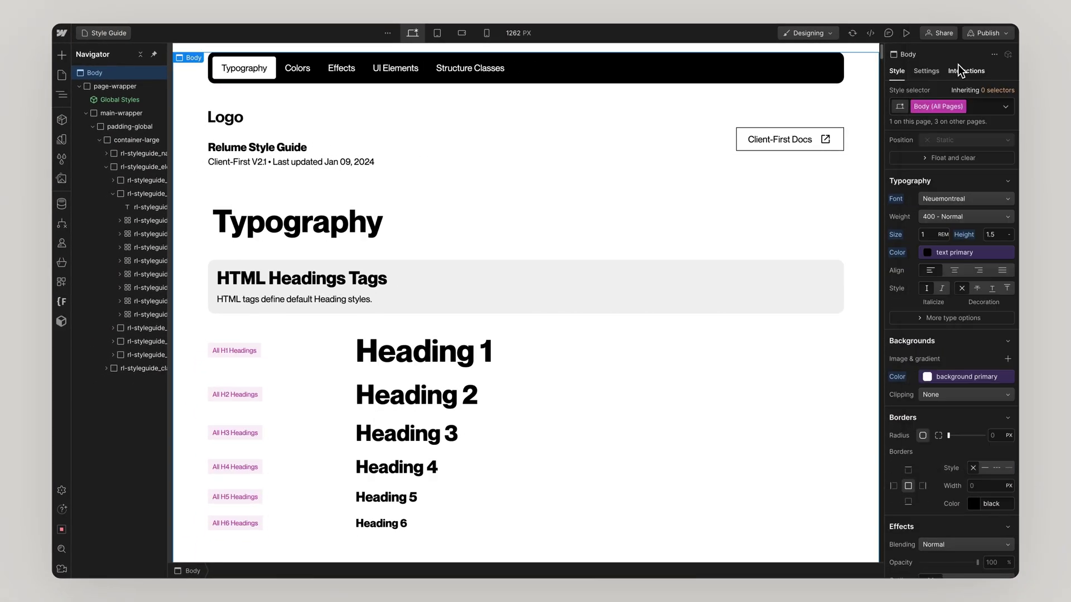
Make the background primary variable black and begin editing text primary's colour value.
{"action": "left_click", "coordinate": [1007, 377]}
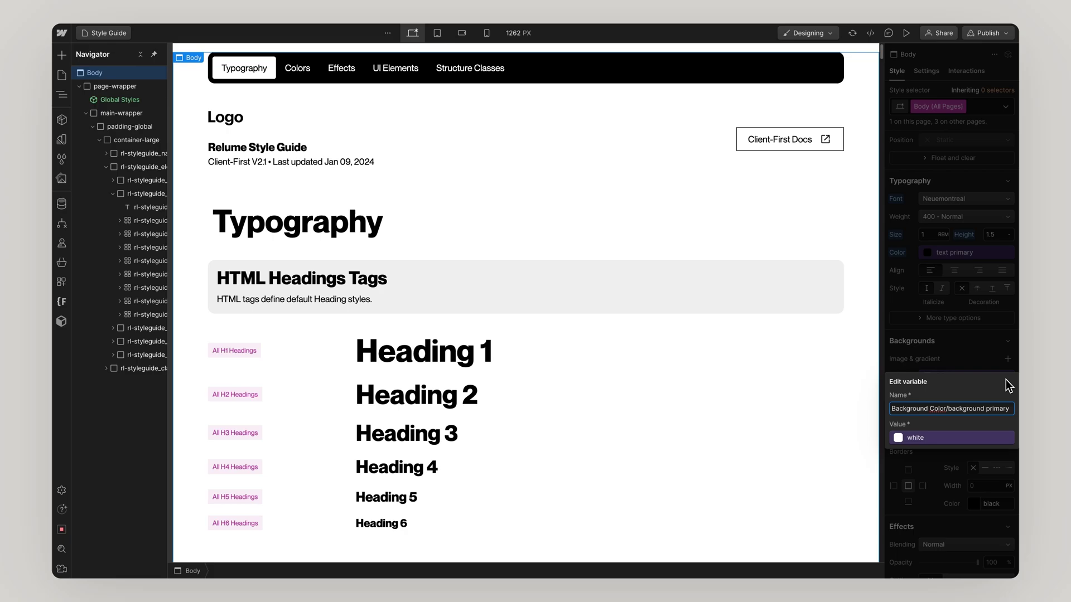
{"action": "left_click", "coordinate": [968, 437]}
{"action": "left_click", "coordinate": [968, 364]}
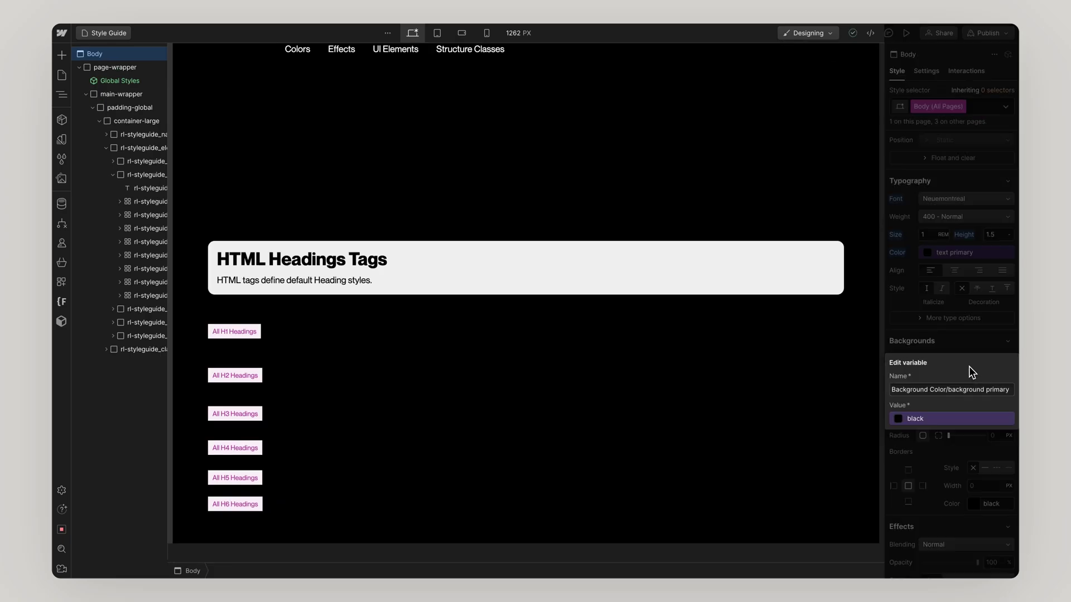
{"action": "left_click", "coordinate": [1001, 328]}
{"action": "left_click", "coordinate": [1007, 252]}
{"action": "left_click", "coordinate": [987, 313]}
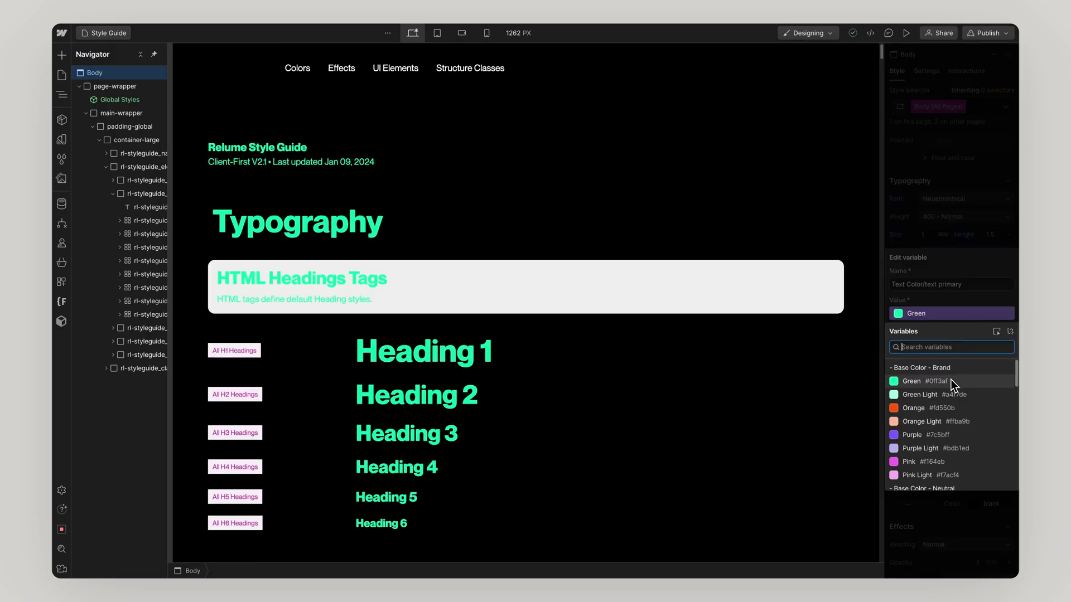
{"action": "scroll", "coordinate": [949, 435], "scroll_direction": "down", "scroll_amount": 3}
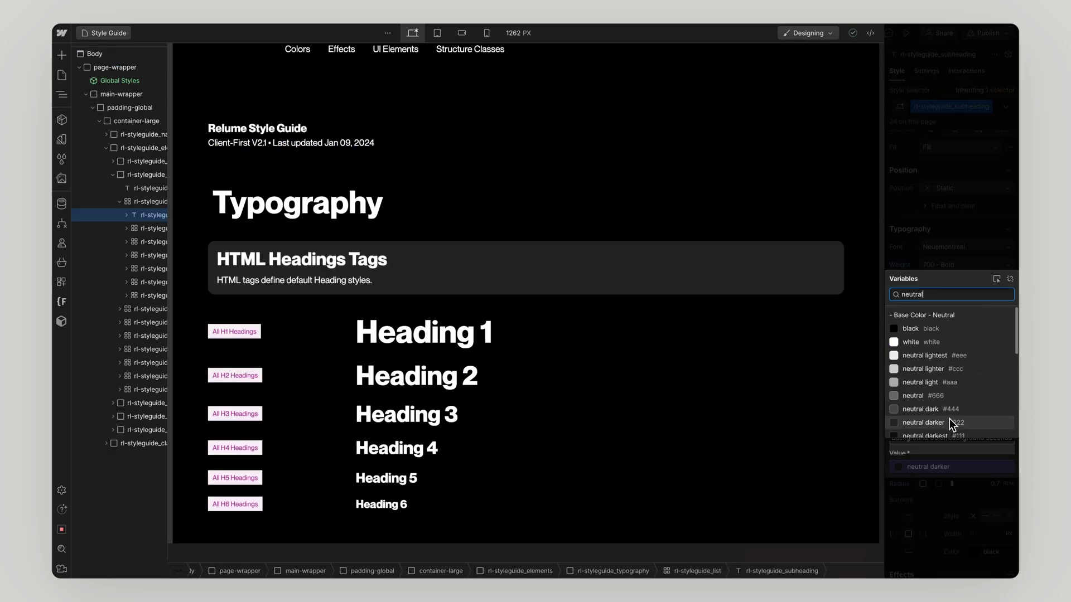
Select Heading 1 and target the All H1 Headings tag for styling.
{"action": "scroll", "coordinate": [616, 223], "scroll_direction": "down", "scroll_amount": 3}
{"action": "left_click", "coordinate": [616, 217]}
{"action": "left_click", "coordinate": [929, 106]}
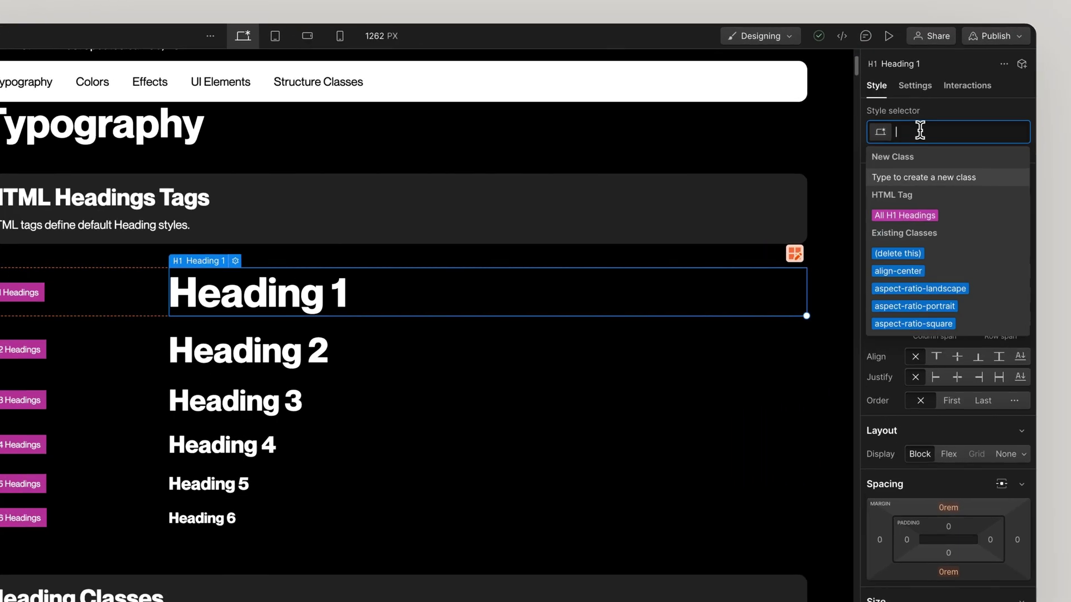
{"action": "left_click", "coordinate": [914, 244]}
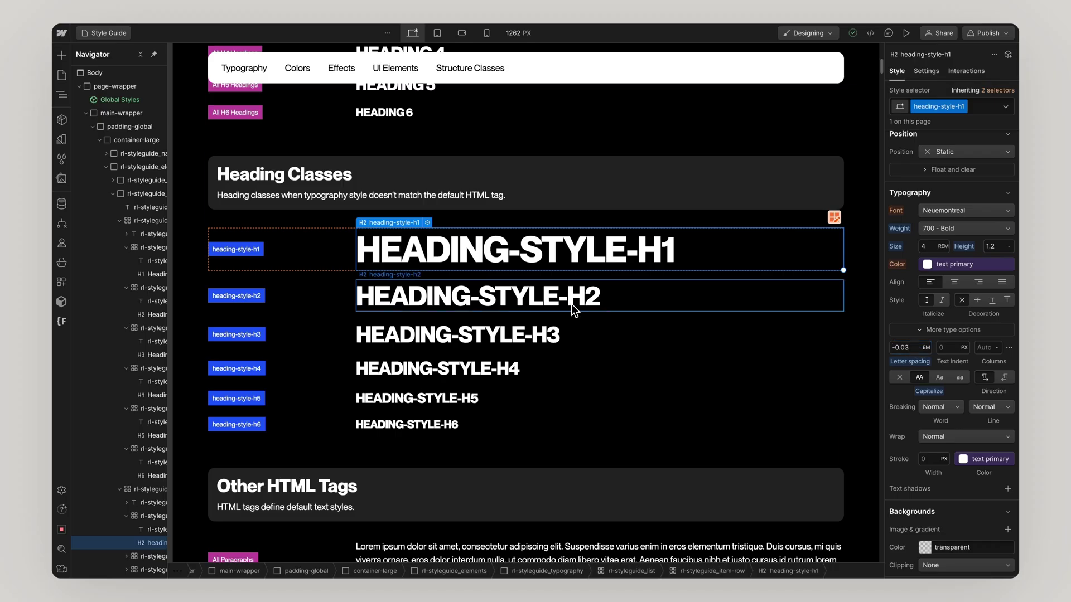
Make heading-style headings uppercase and set heading-style-h5 to 1.75 rem.
{"action": "left_click", "coordinate": [571, 304]}
{"action": "left_click", "coordinate": [931, 246]}
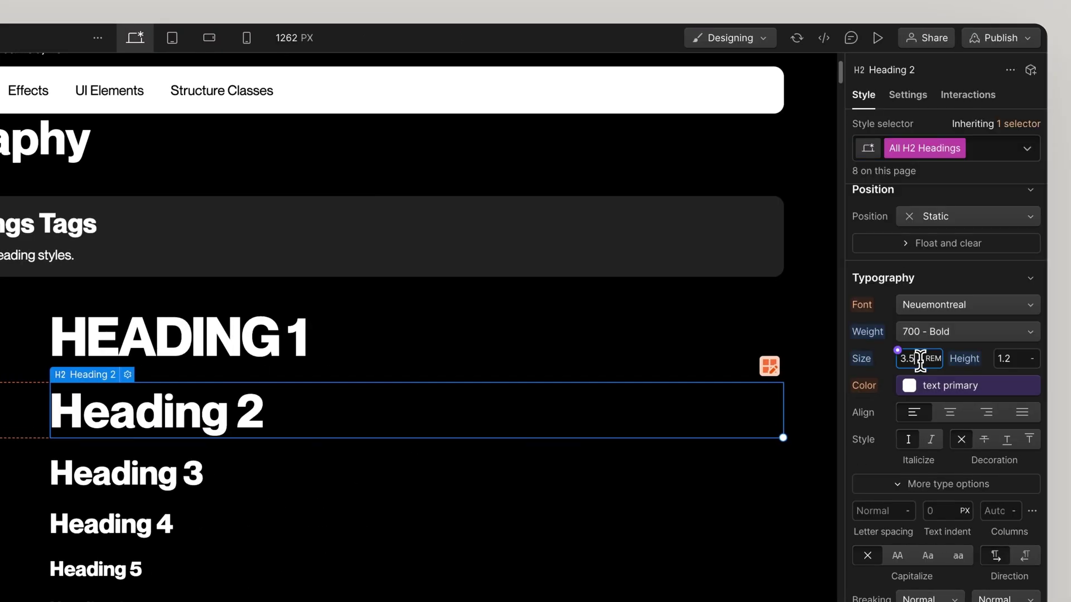
{"action": "left_click", "coordinate": [896, 275]}
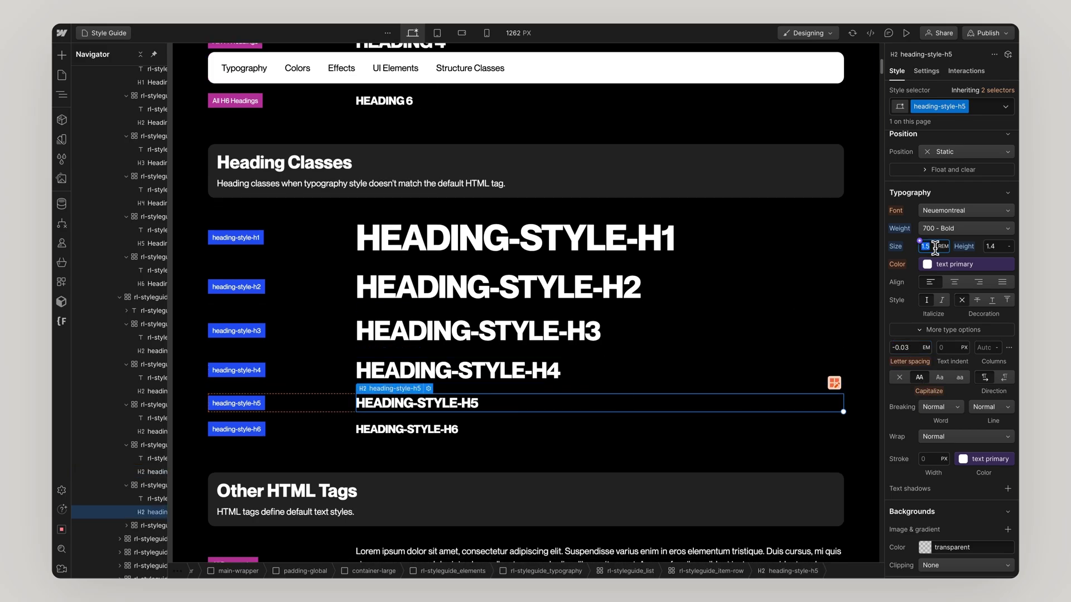
{"action": "type", "text": "1.75"}
{"action": "key", "text": "Return"}
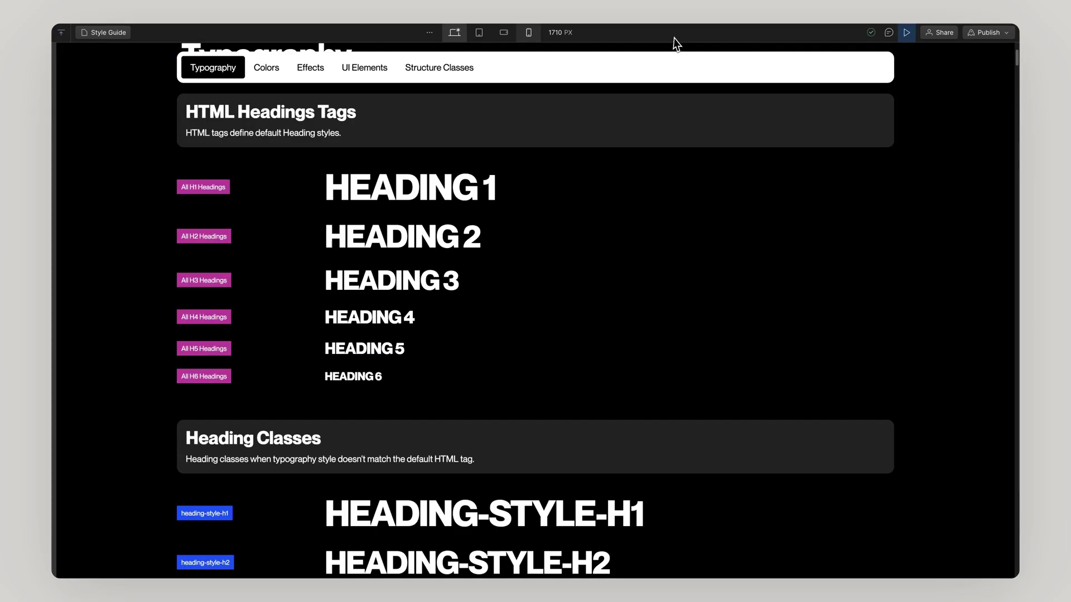
Check the headings at tablet, mobile landscape and mobile portrait widths, then widen back to landscape.
{"action": "left_click", "coordinate": [478, 32]}
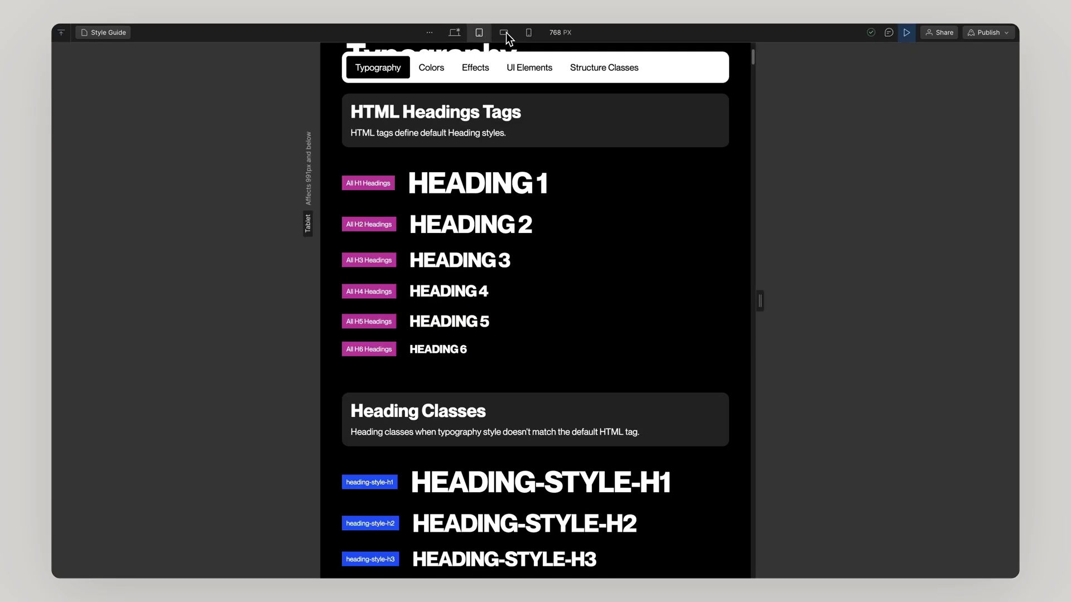
{"action": "left_click", "coordinate": [504, 33]}
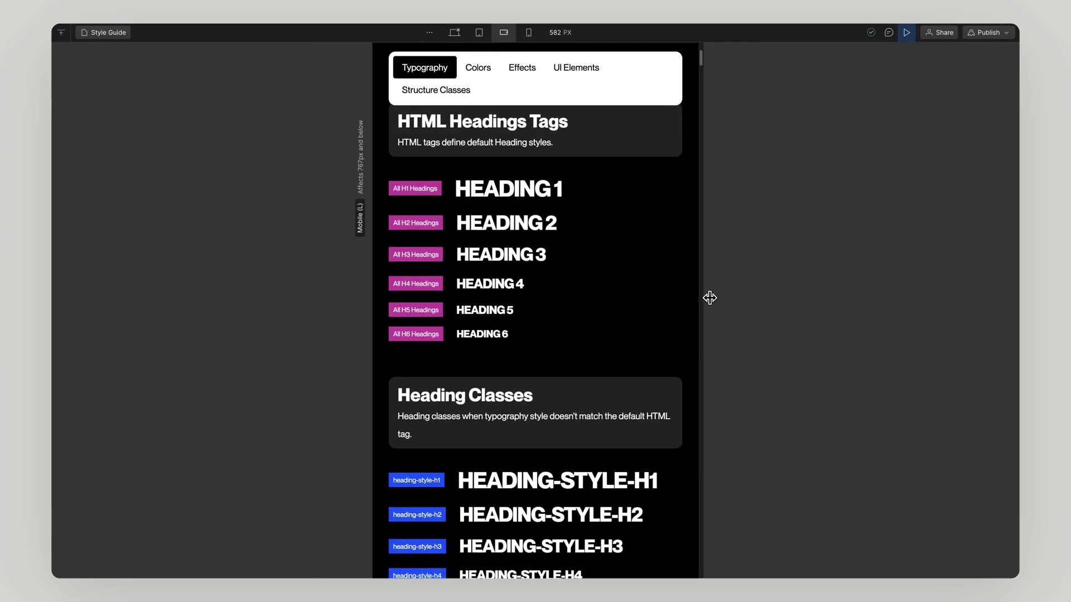
{"action": "left_click", "coordinate": [531, 32]}
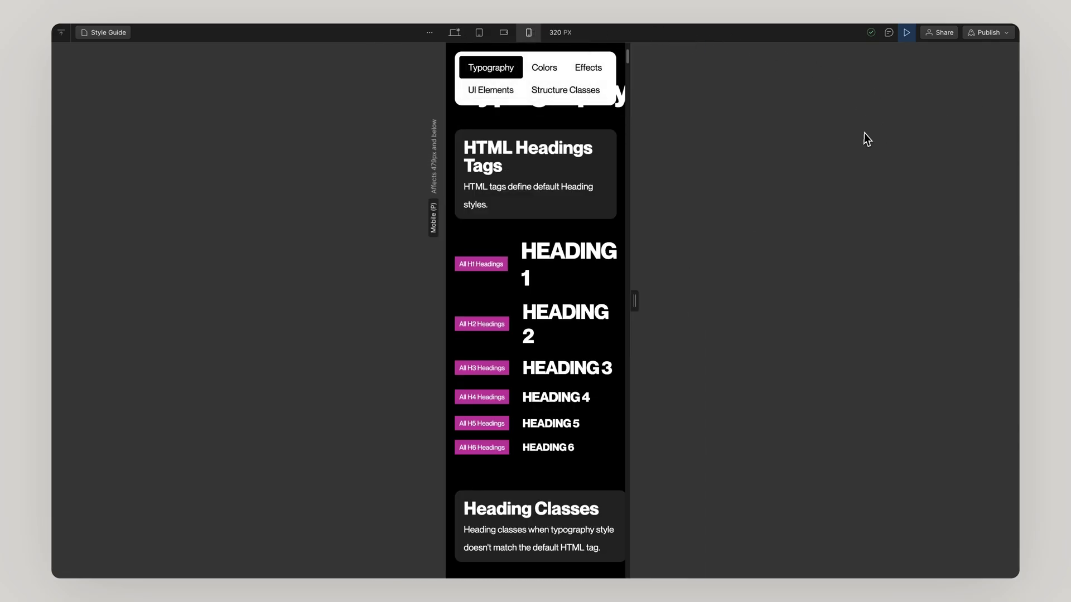
{"action": "scroll", "coordinate": [641, 301], "scroll_direction": "down", "scroll_amount": 10}
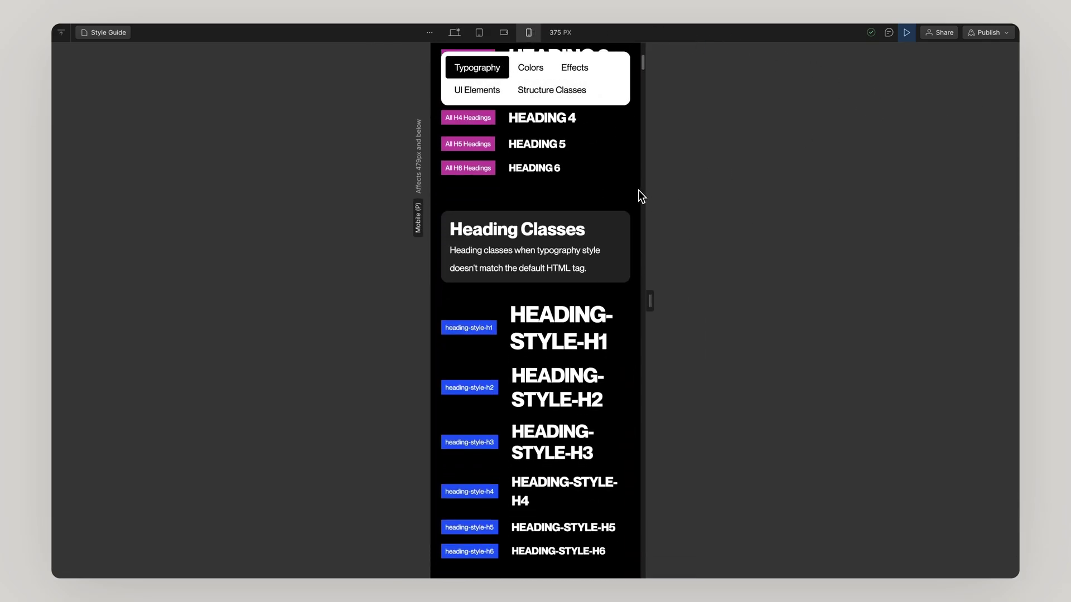
{"action": "left_click_drag", "start_coordinate": [651, 297], "coordinate": [710, 286]}
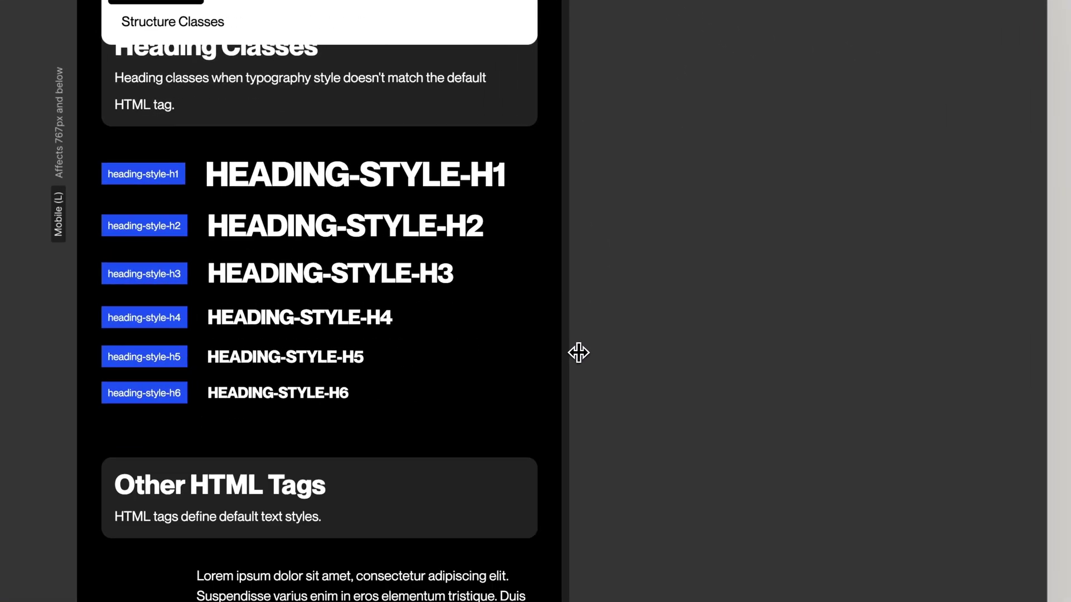
Target the All Block Quotes tag and set its left border colour to the Green variable.
{"action": "left_click_drag", "start_coordinate": [579, 384], "coordinate": [861, 243]}
{"action": "scroll", "coordinate": [720, 262], "scroll_direction": "down", "scroll_amount": 5}
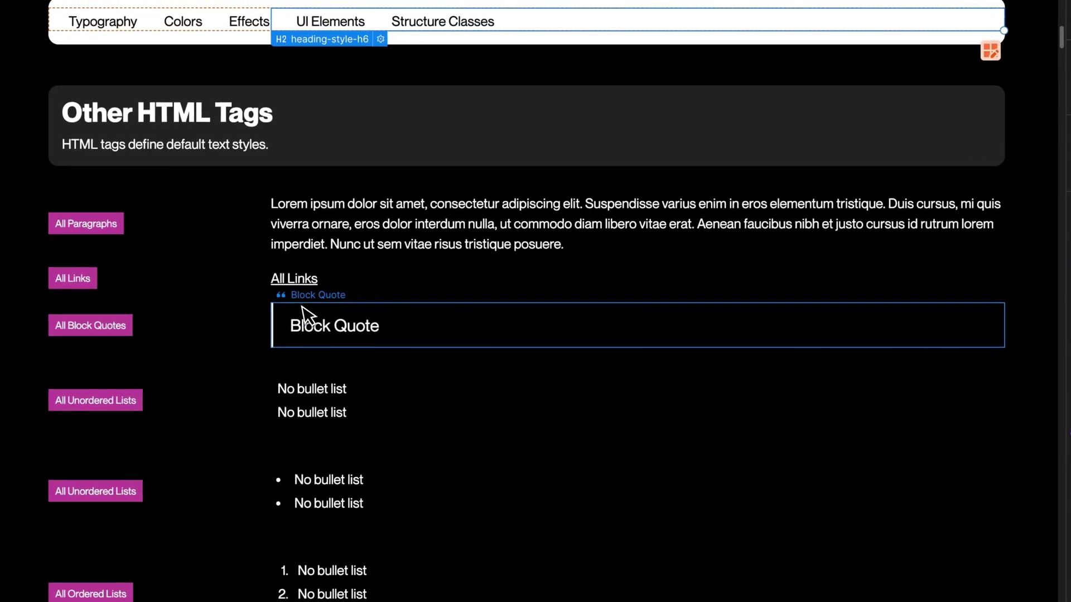
{"action": "left_click", "coordinate": [304, 312]}
{"action": "left_click", "coordinate": [920, 146]}
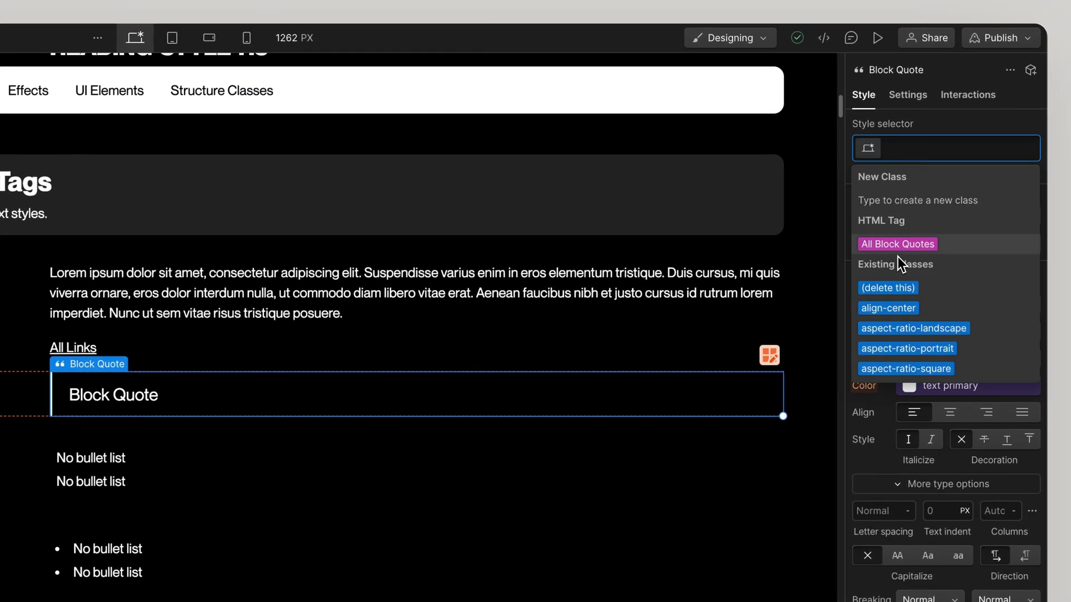
{"action": "left_click", "coordinate": [896, 241]}
{"action": "scroll", "coordinate": [948, 357], "scroll_direction": "down", "scroll_amount": 10}
{"action": "left_click", "coordinate": [859, 275]}
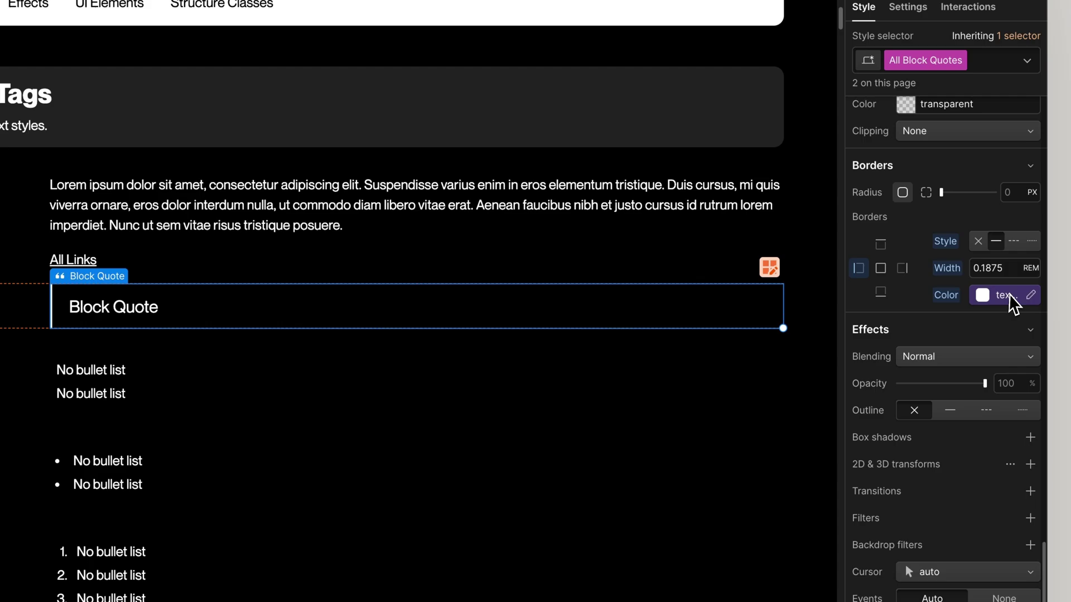
{"action": "left_click", "coordinate": [1012, 303]}
{"action": "scroll", "coordinate": [996, 385], "scroll_direction": "up", "scroll_amount": 5}
{"action": "left_click", "coordinate": [990, 403]}
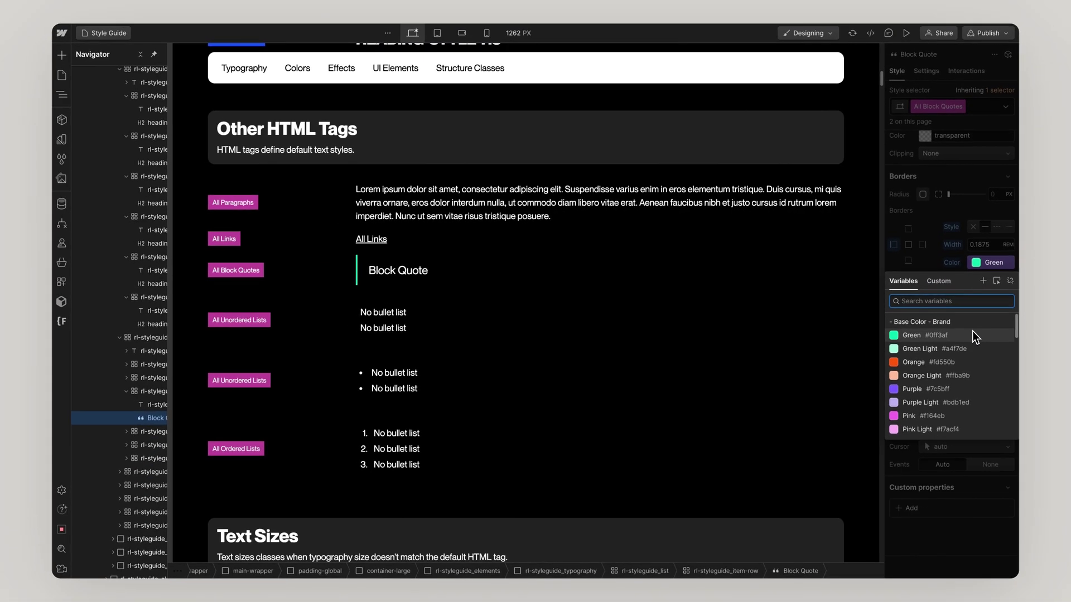
{"action": "left_click", "coordinate": [630, 217]}
{"action": "scroll", "coordinate": [641, 208], "scroll_direction": "down", "scroll_amount": 4}
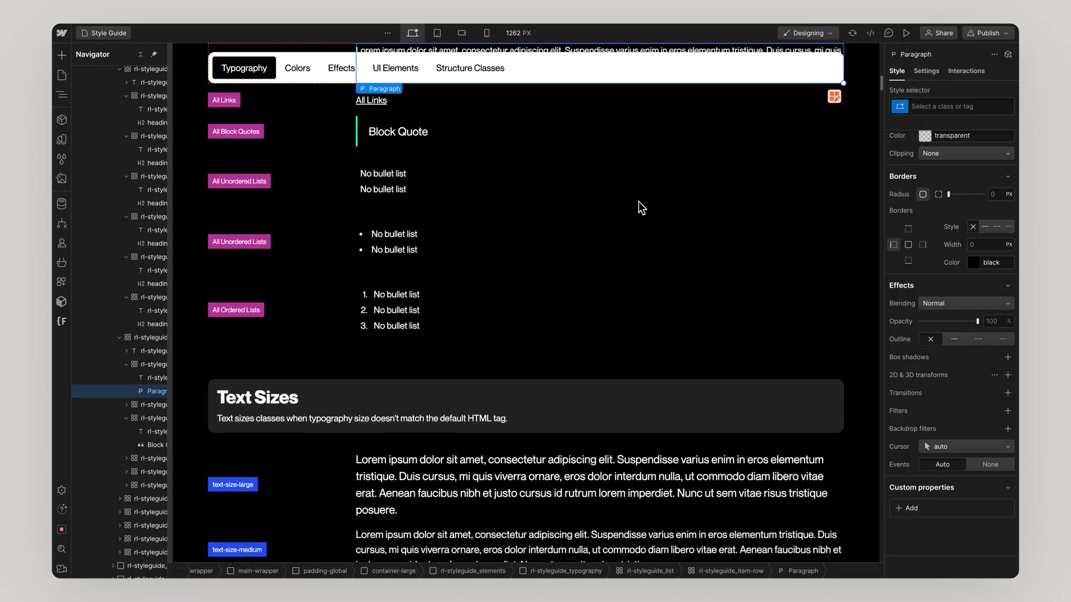
{"action": "scroll", "coordinate": [716, 264], "scroll_direction": "down", "scroll_amount": 20}
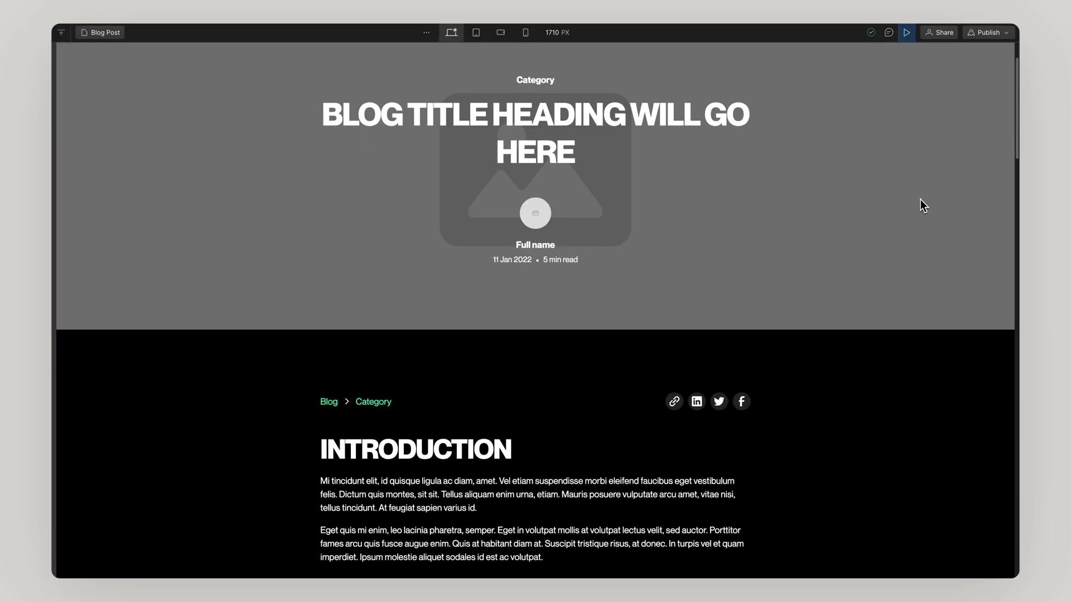
Scroll through the Blog Post preview to check the Green-bordered quote.
{"action": "scroll", "coordinate": [920, 199], "scroll_direction": "down", "scroll_amount": 5}
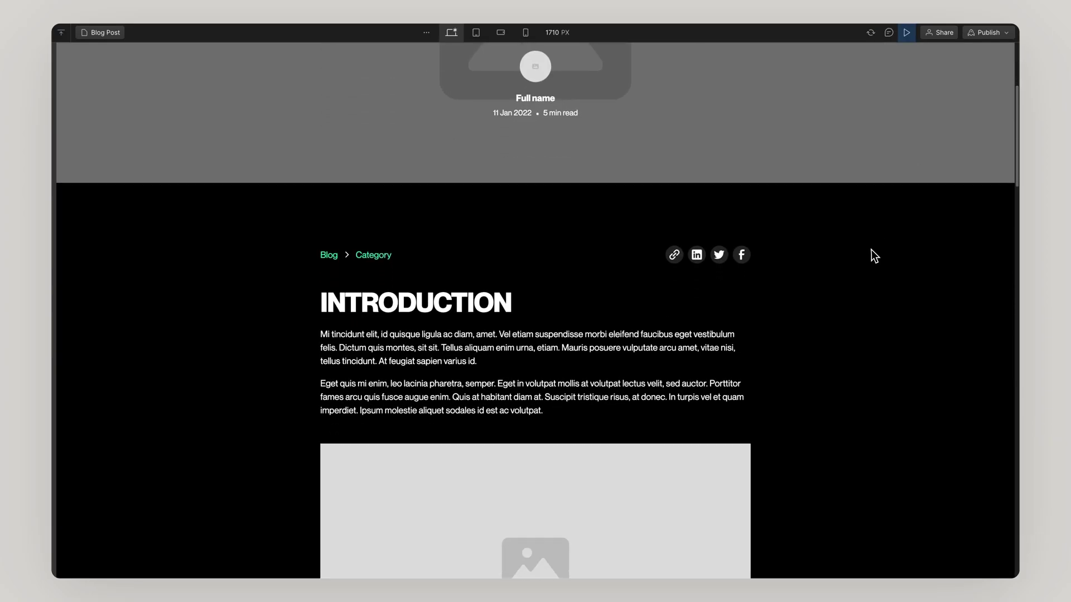
{"action": "scroll", "coordinate": [838, 311], "scroll_direction": "down", "scroll_amount": 6}
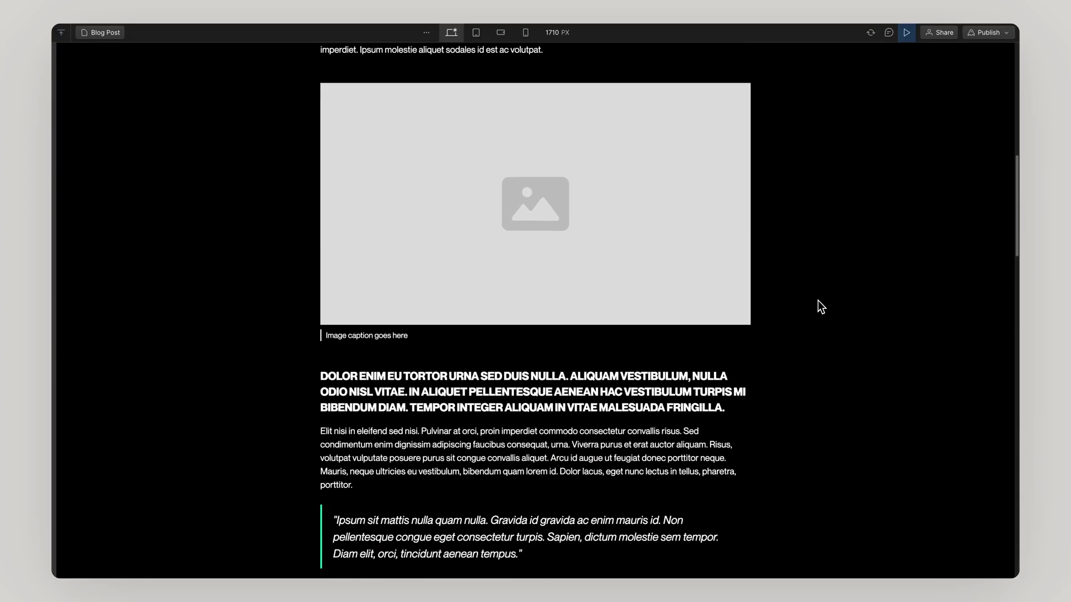
{"action": "scroll", "coordinate": [817, 301], "scroll_direction": "down", "scroll_amount": 5}
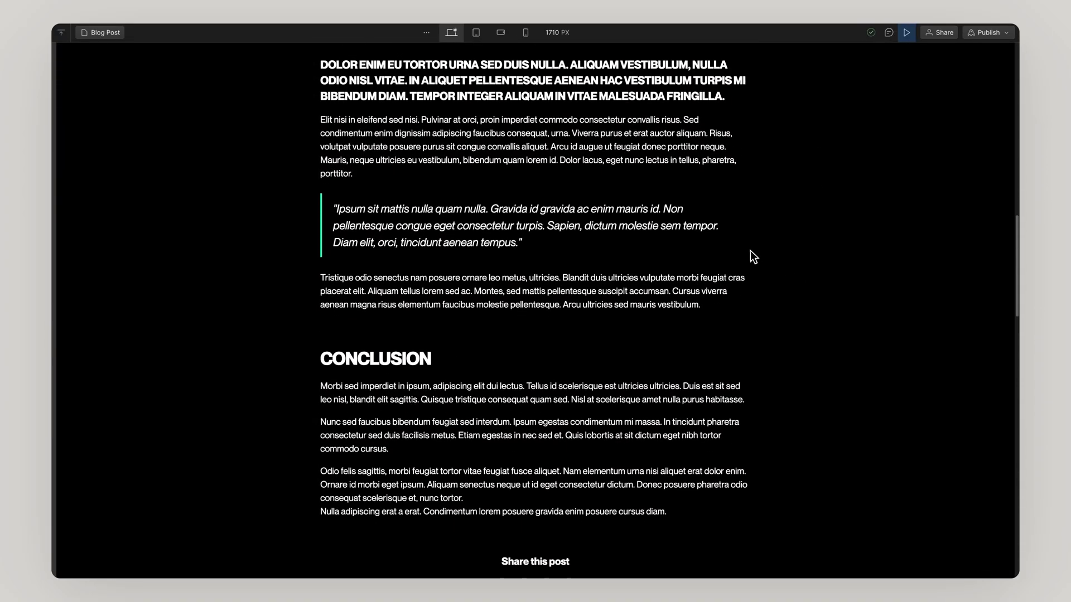
{"action": "scroll", "coordinate": [613, 232], "scroll_direction": "down", "scroll_amount": 5}
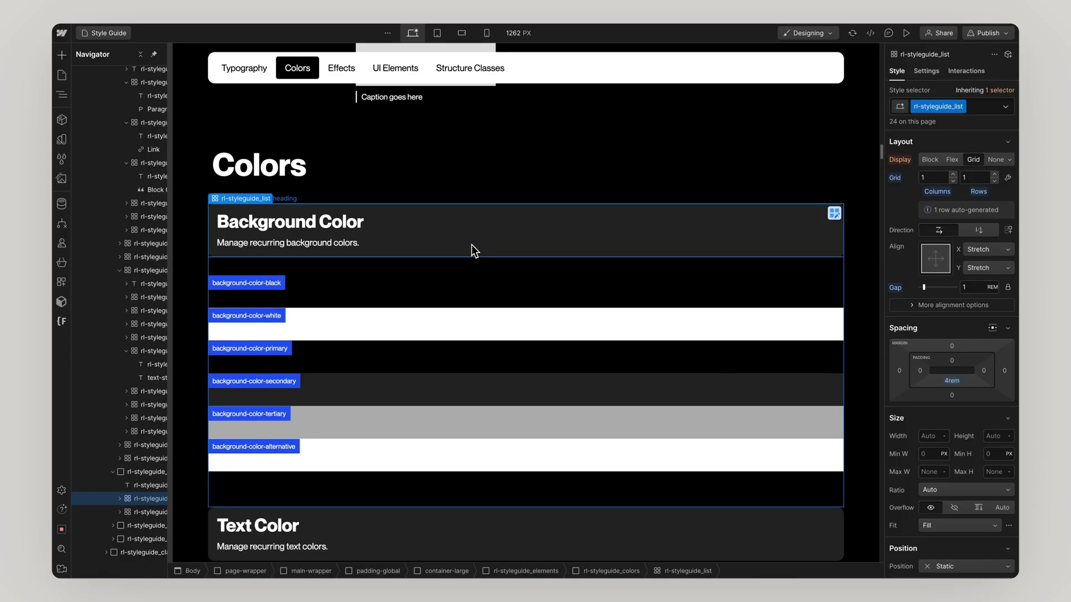
Duplicate the background-color-alternative swatch row and select the copy.
{"action": "scroll", "coordinate": [473, 250], "scroll_direction": "down", "scroll_amount": 3}
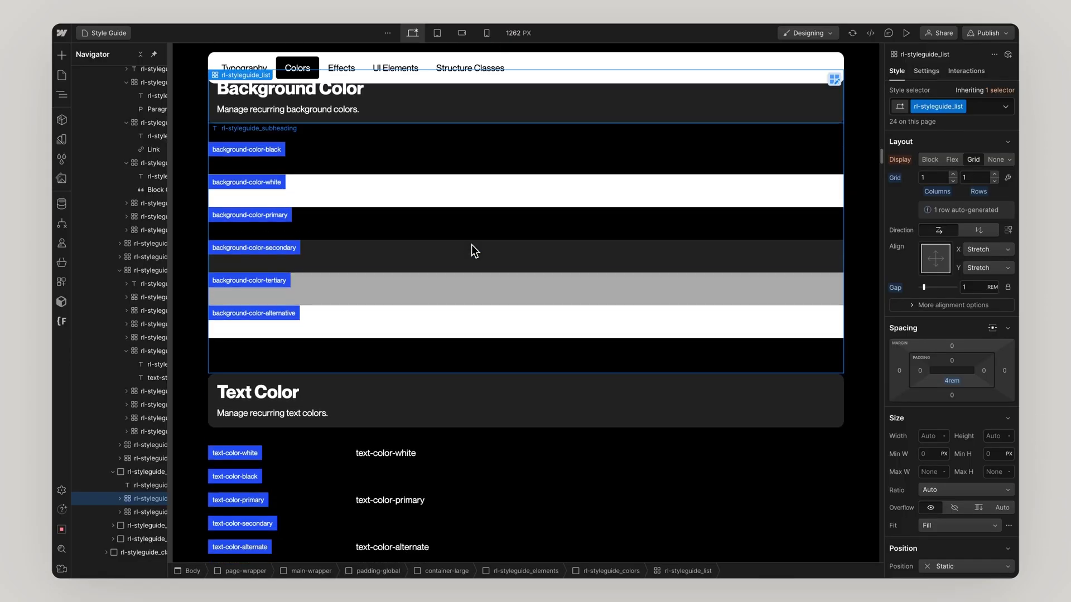
{"action": "left_click", "coordinate": [423, 314]}
{"action": "key", "text": "ctrl+d"}
{"action": "left_click", "coordinate": [286, 319]}
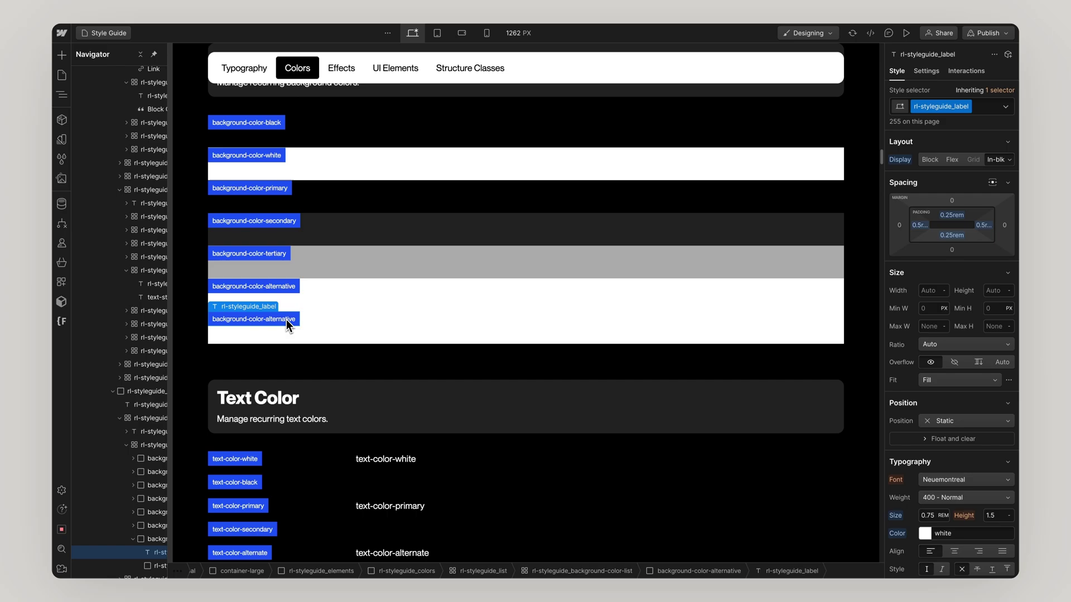
{"action": "left_click", "coordinate": [330, 320]}
Duplicate its class as background-color-green and give it a green background colour.
{"action": "left_click", "coordinate": [982, 124]}
{"action": "left_click", "coordinate": [954, 153]}
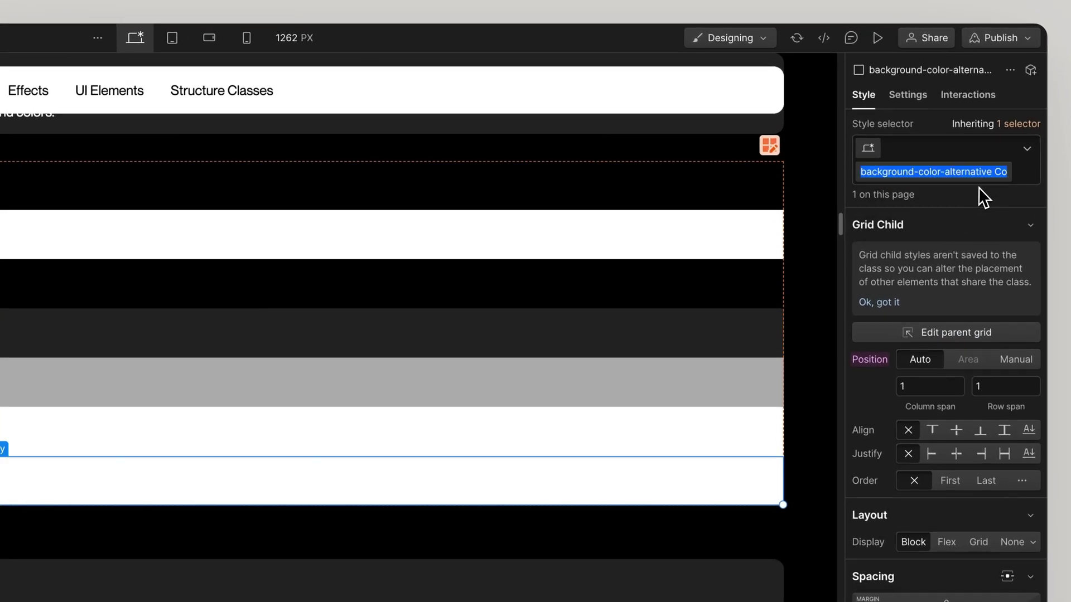
{"action": "left_click", "coordinate": [988, 118]}
{"action": "key", "text": "BackSpace"}
{"action": "key", "text": "BackSpace"}
{"action": "key", "text": "BackSpace"}
{"action": "key", "text": "BackSpace"}
{"action": "key", "text": "BackSpace"}
{"action": "key", "text": "BackSpace"}
{"action": "key", "text": "BackSpace"}
{"action": "key", "text": "BackSpace"}
{"action": "key", "text": "BackSpace"}
{"action": "type", "text": "gre"}
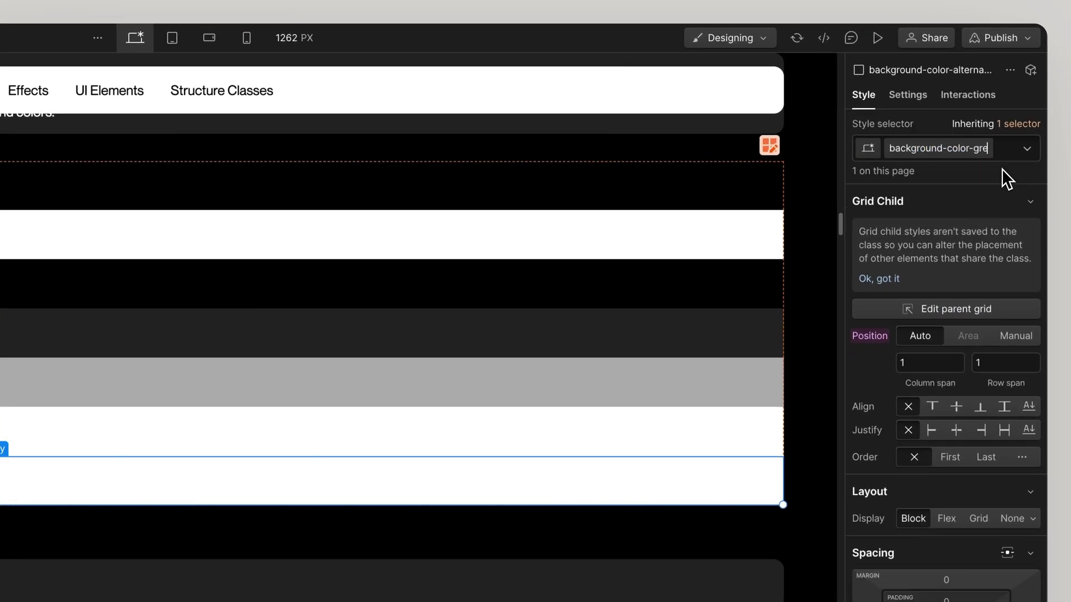
{"action": "type", "text": "en"}
{"action": "key", "text": "Return"}
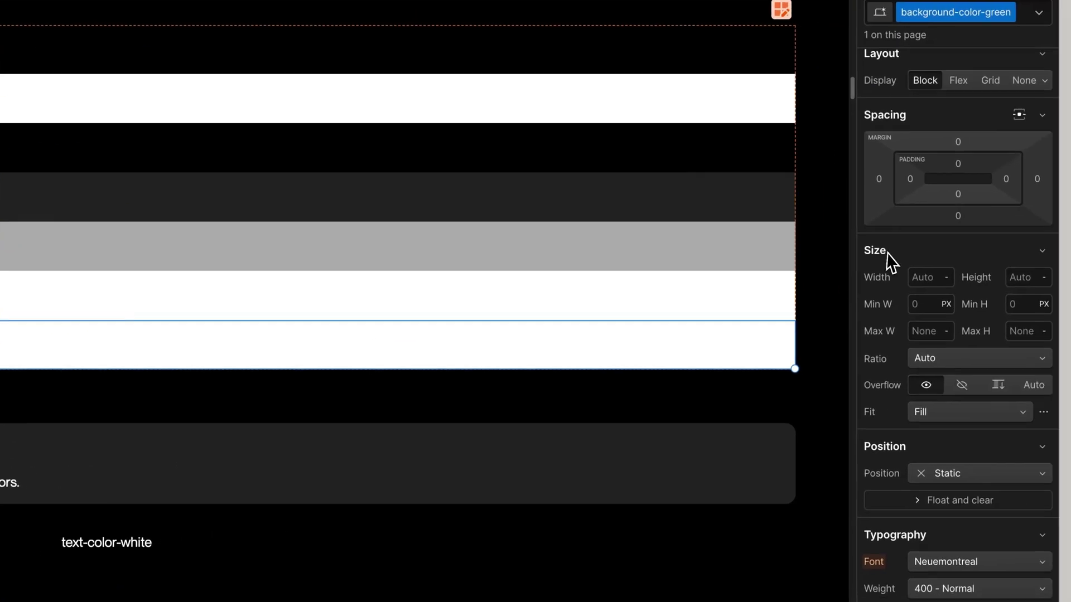
{"action": "scroll", "coordinate": [942, 340], "scroll_direction": "down", "scroll_amount": 10}
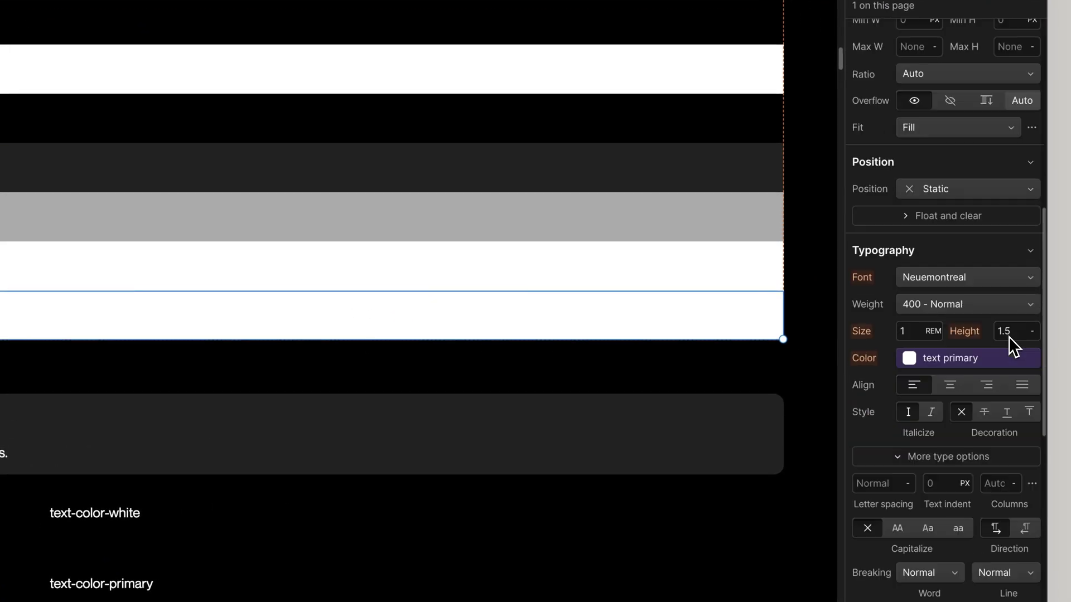
{"action": "left_click", "coordinate": [1001, 460]}
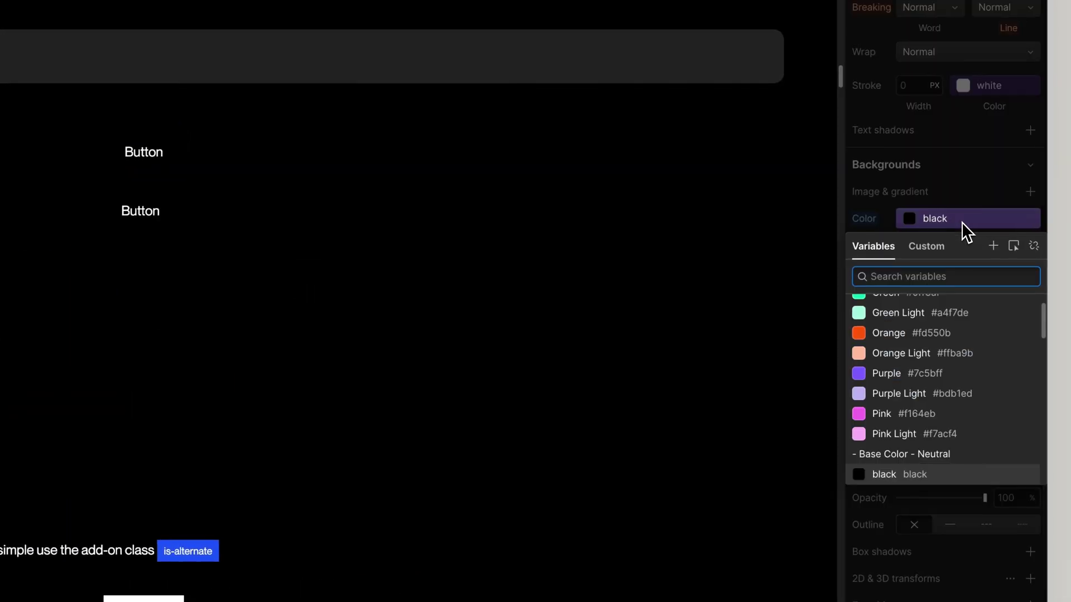
Give the button a Green background with white text, and make the alternate button green too.
{"action": "scroll", "coordinate": [939, 316], "scroll_direction": "up", "scroll_amount": 1}
{"action": "left_click", "coordinate": [937, 332]}
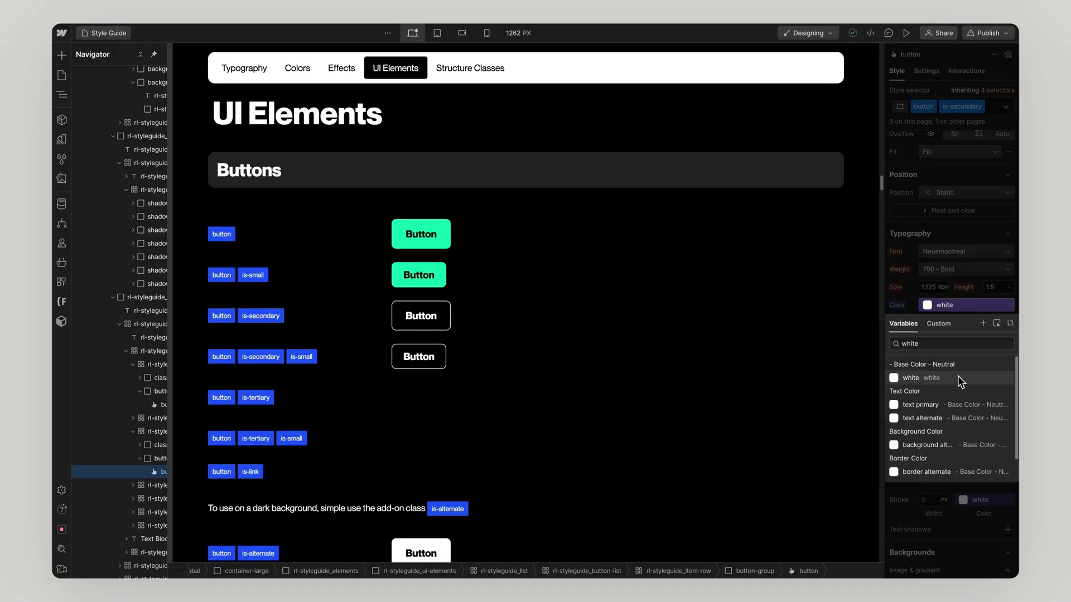
{"action": "left_click", "coordinate": [958, 377]}
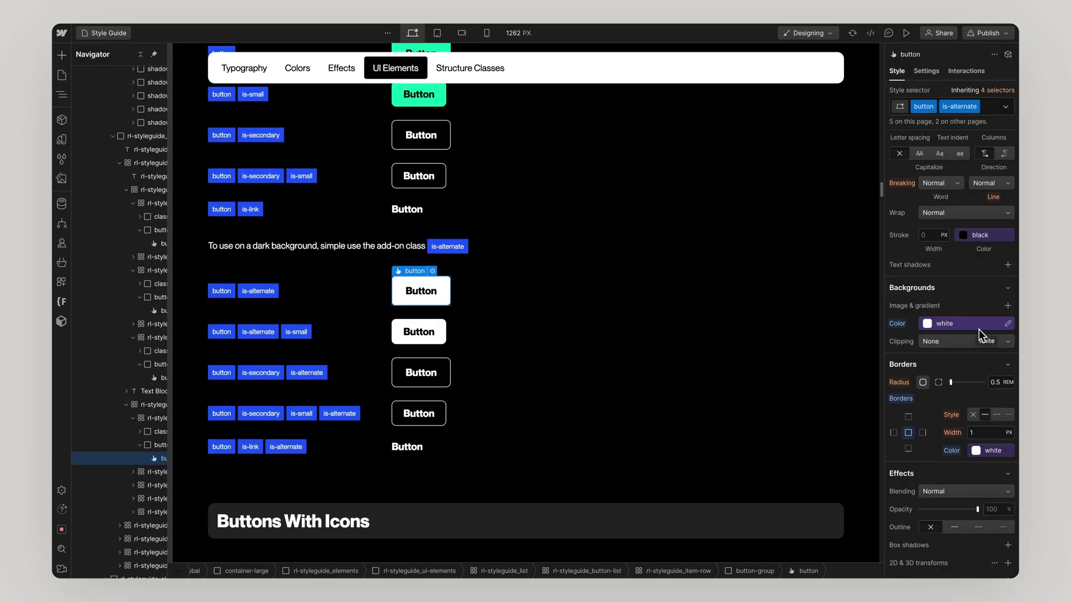
{"action": "left_click", "coordinate": [978, 329]}
{"action": "left_click", "coordinate": [986, 457]}
Style the form input's Placeholder and Hover states, then preview the form's error message.
{"action": "scroll", "coordinate": [777, 256], "scroll_direction": "down", "scroll_amount": 10}
{"action": "left_click", "coordinate": [693, 240]}
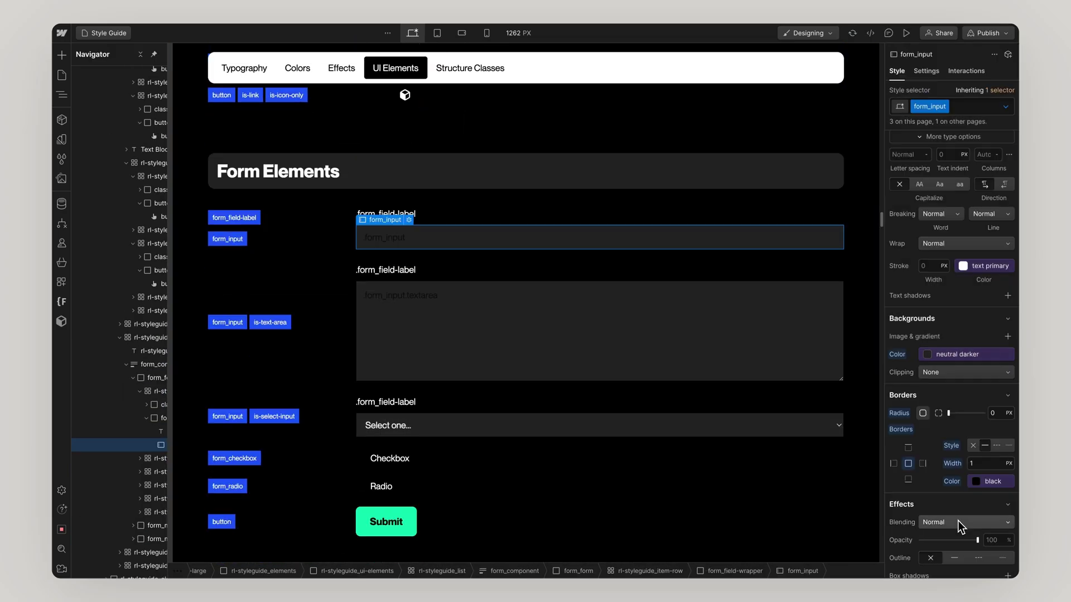
{"action": "left_click", "coordinate": [1004, 107]}
{"action": "left_click", "coordinate": [942, 208]}
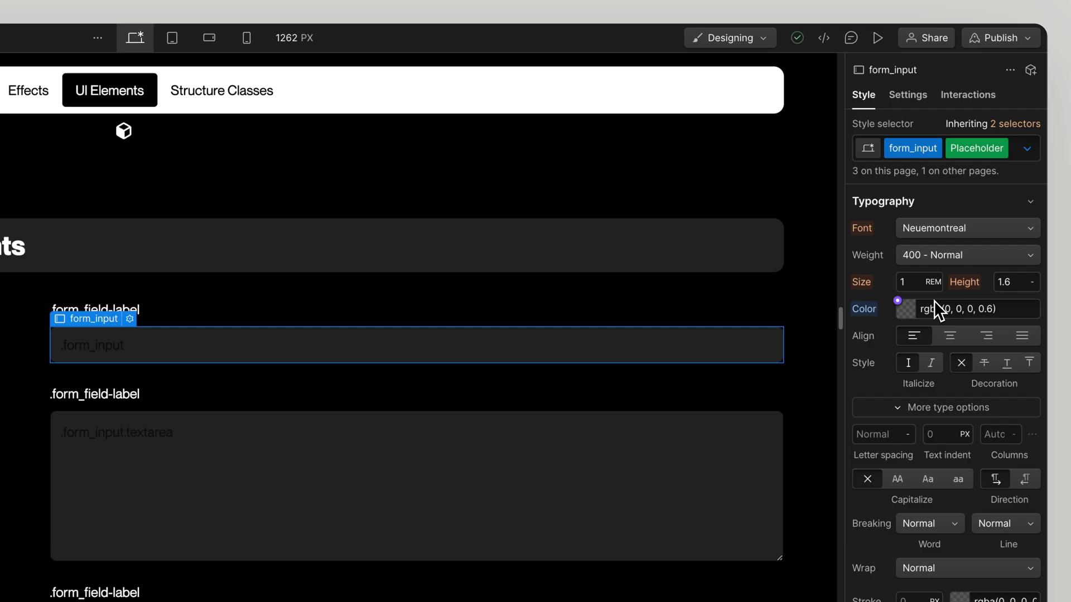
{"action": "left_click", "coordinate": [1026, 149]}
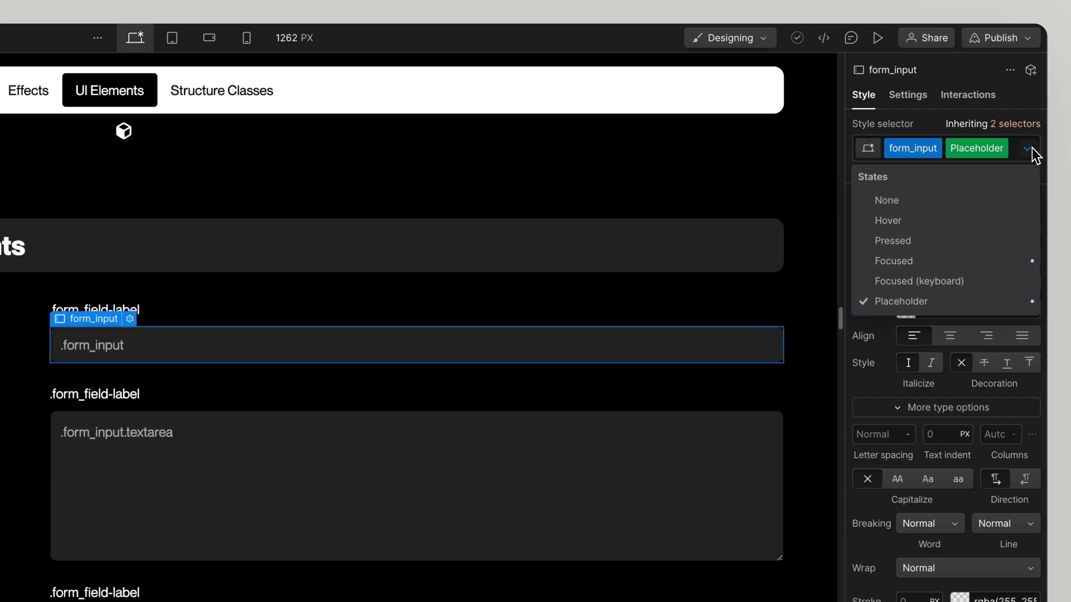
{"action": "left_click", "coordinate": [1006, 221]}
{"action": "scroll", "coordinate": [987, 363], "scroll_direction": "down", "scroll_amount": 10}
{"action": "left_click", "coordinate": [982, 423]}
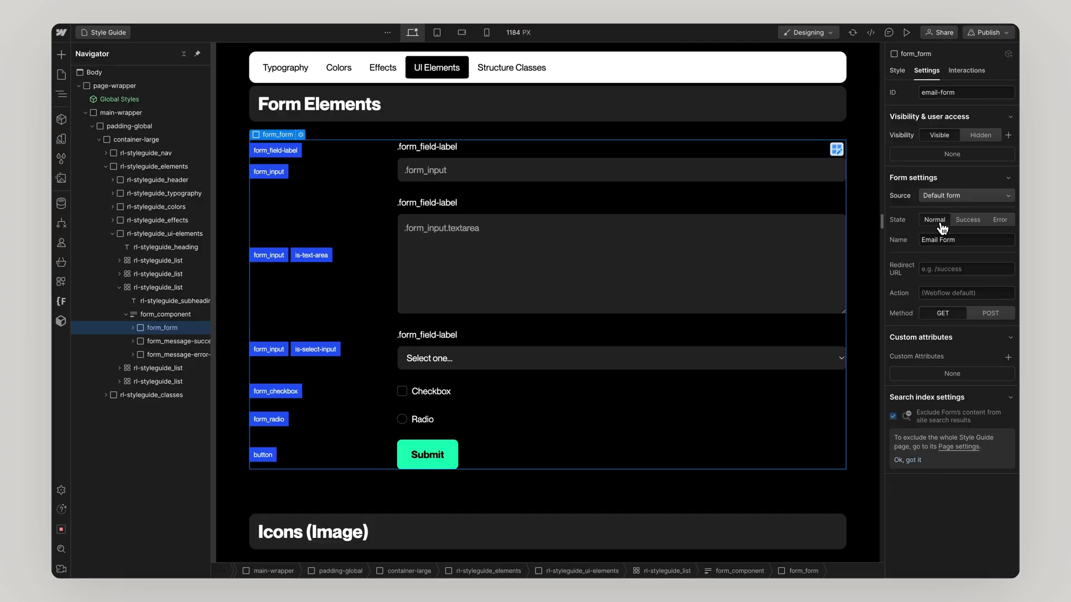
{"action": "left_click", "coordinate": [998, 225]}
{"action": "left_click", "coordinate": [974, 226]}
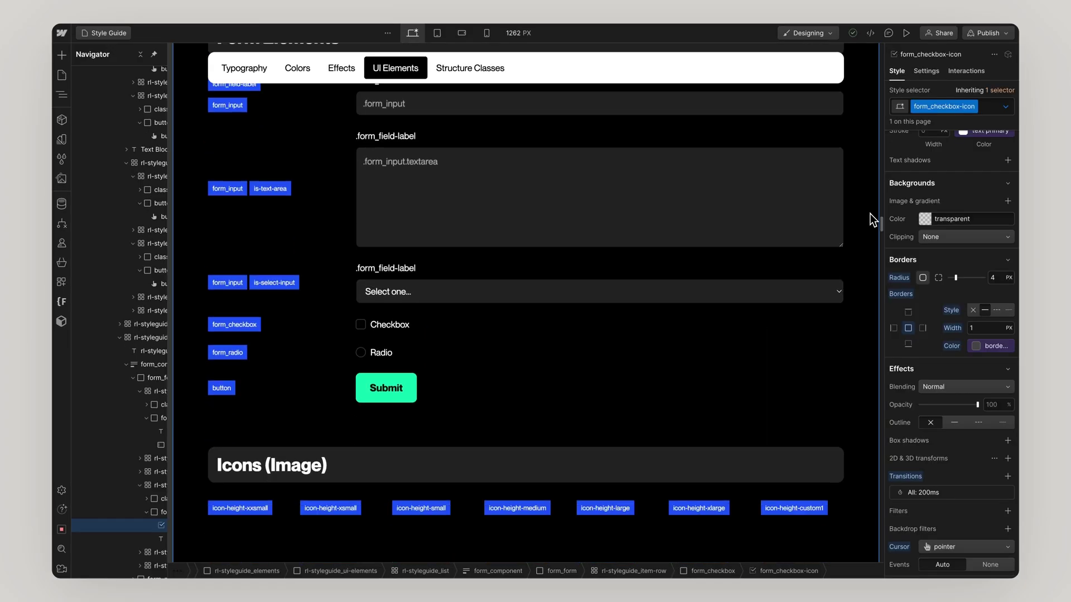
{"action": "scroll", "coordinate": [869, 213], "scroll_direction": "down", "scroll_amount": 8}
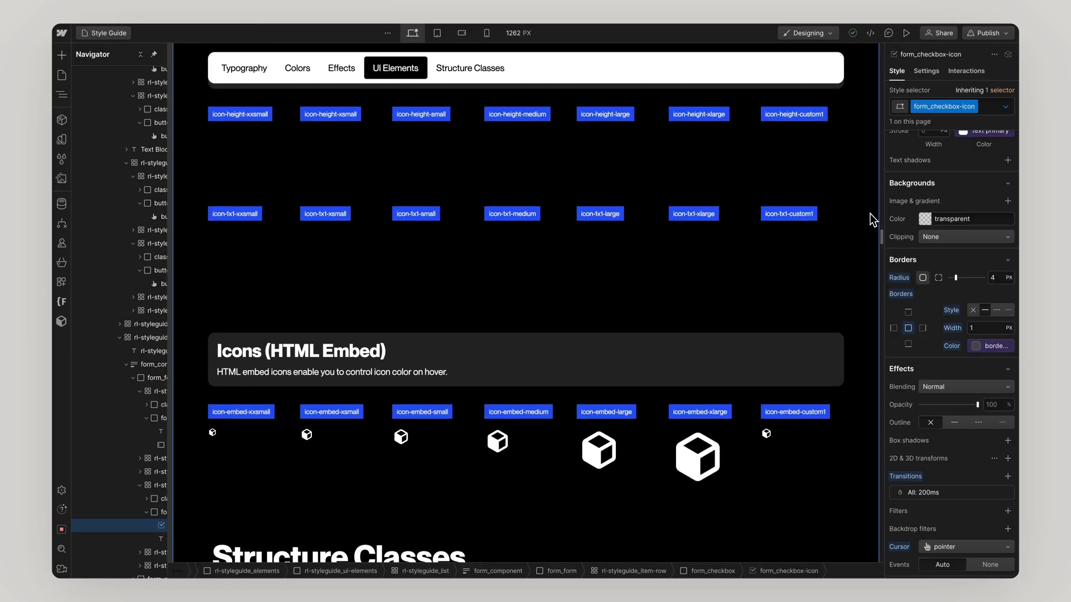
{"action": "scroll", "coordinate": [869, 213], "scroll_direction": "down", "scroll_amount": 5}
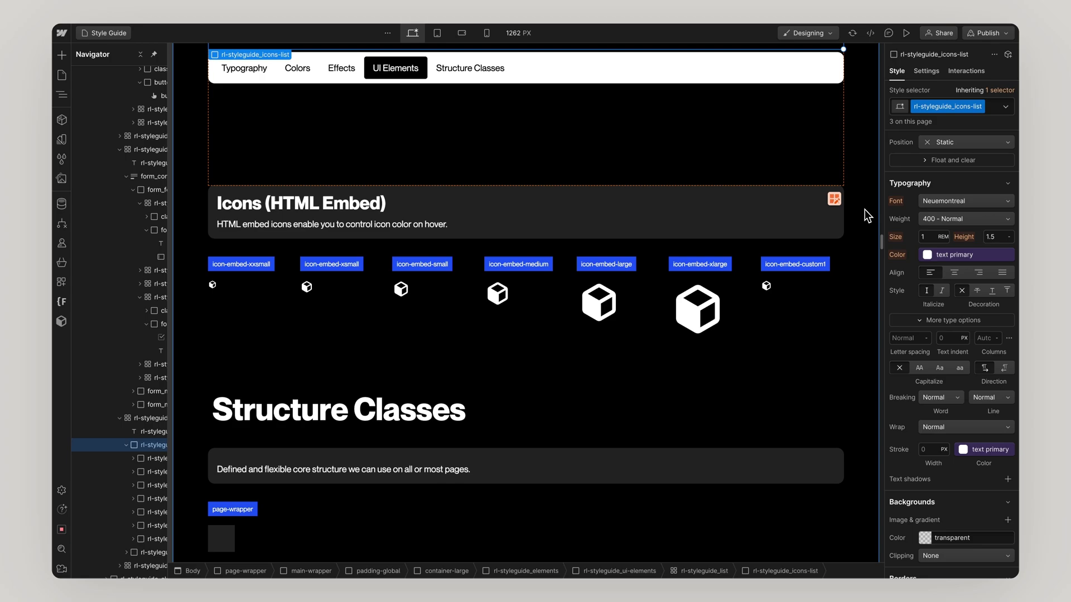
{"action": "scroll", "coordinate": [865, 211], "scroll_direction": "down", "scroll_amount": 10}
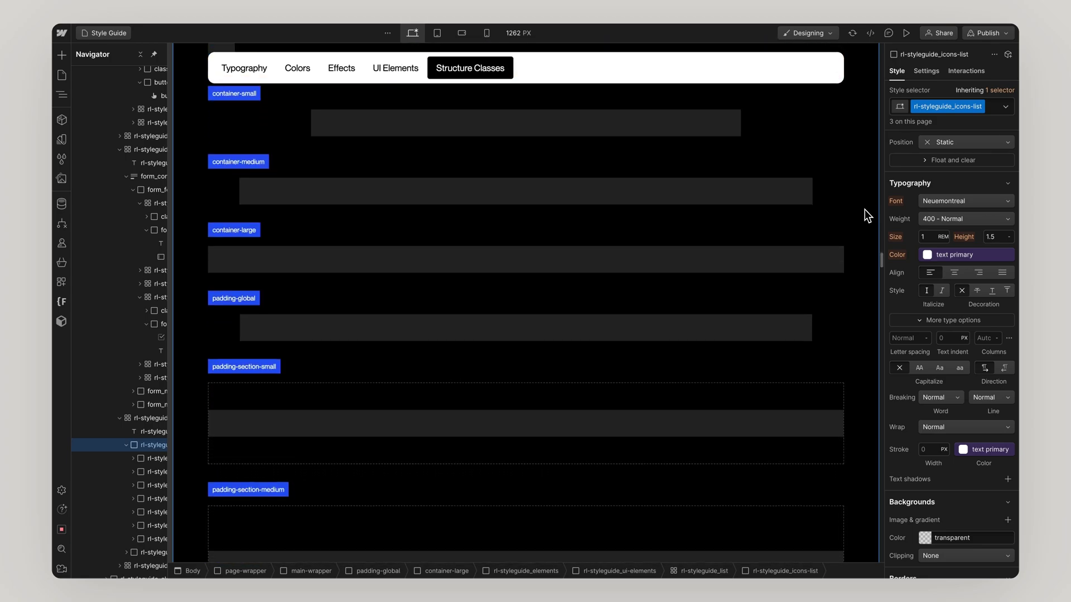
{"action": "scroll", "coordinate": [864, 217], "scroll_direction": "down", "scroll_amount": 10}
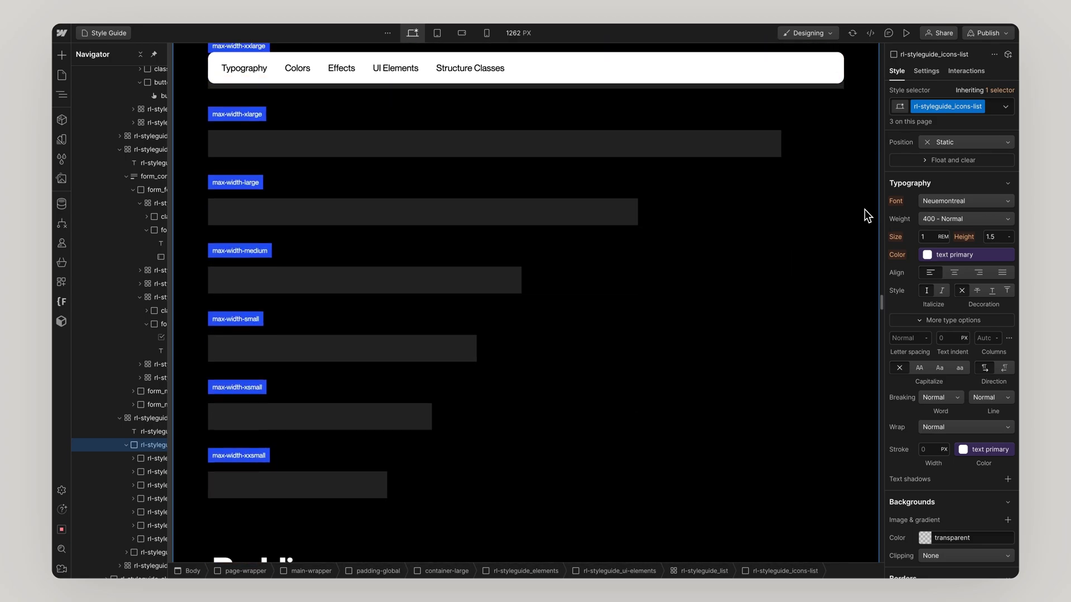
{"action": "scroll", "coordinate": [864, 212], "scroll_direction": "down", "scroll_amount": 6}
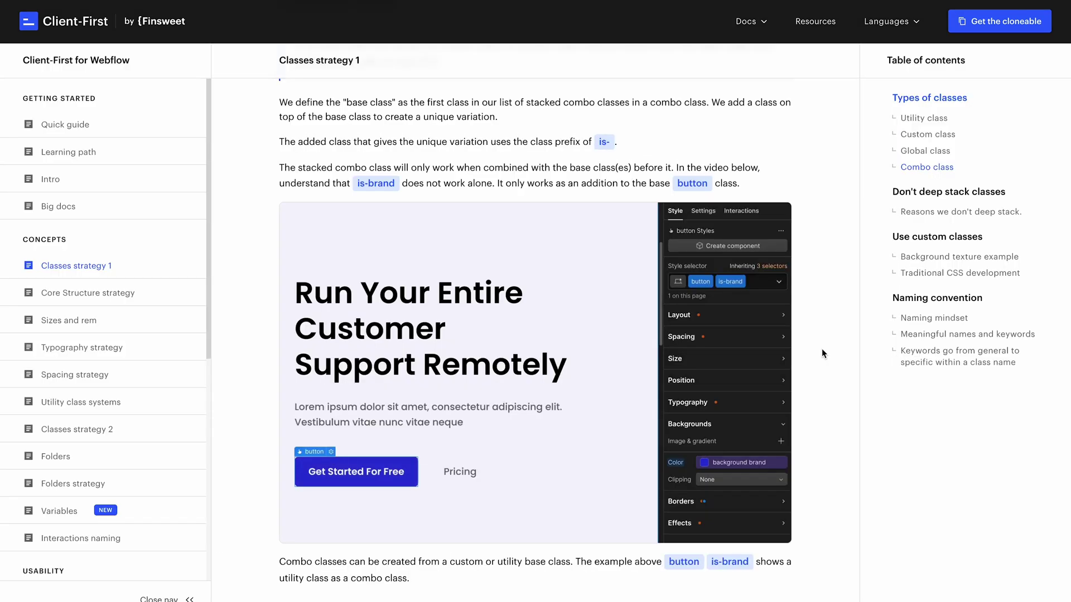
Read through the Classes strategy 1 combo-class guidance, then start importing the Relume pages.
{"action": "scroll", "coordinate": [821, 349], "scroll_direction": "down", "scroll_amount": 5}
{"action": "scroll", "coordinate": [821, 349], "scroll_direction": "down", "scroll_amount": 8}
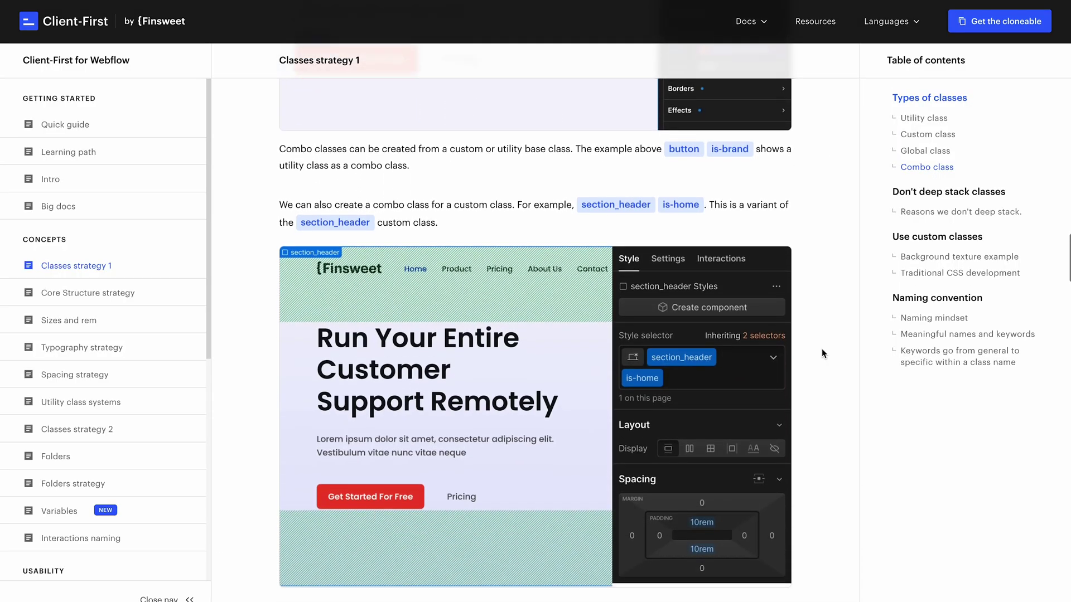
{"action": "scroll", "coordinate": [821, 349], "scroll_direction": "down", "scroll_amount": 8}
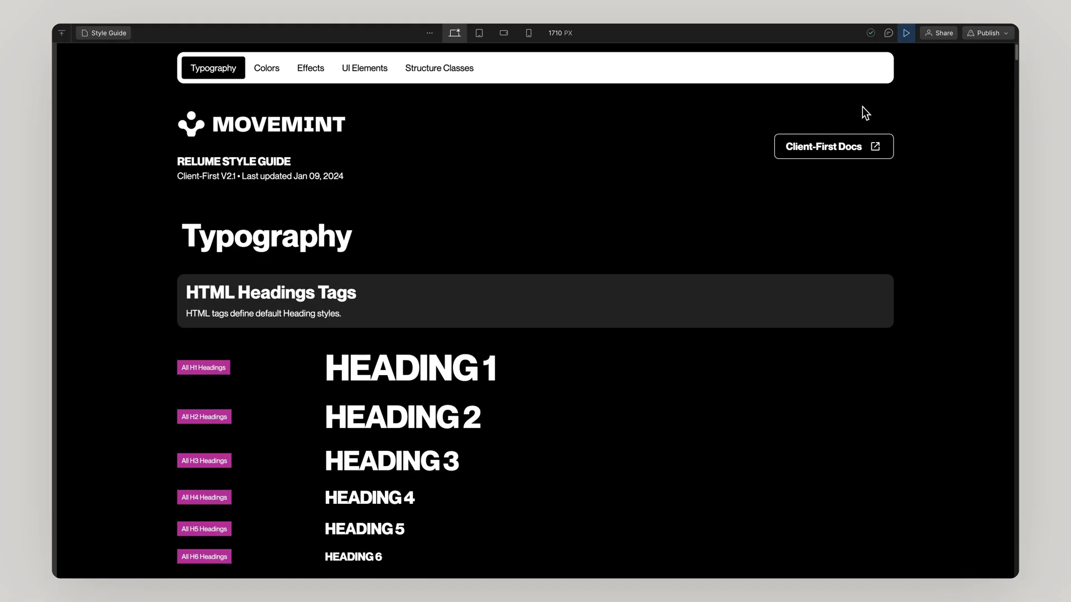
{"action": "scroll", "coordinate": [929, 245], "scroll_direction": "down", "scroll_amount": 12}
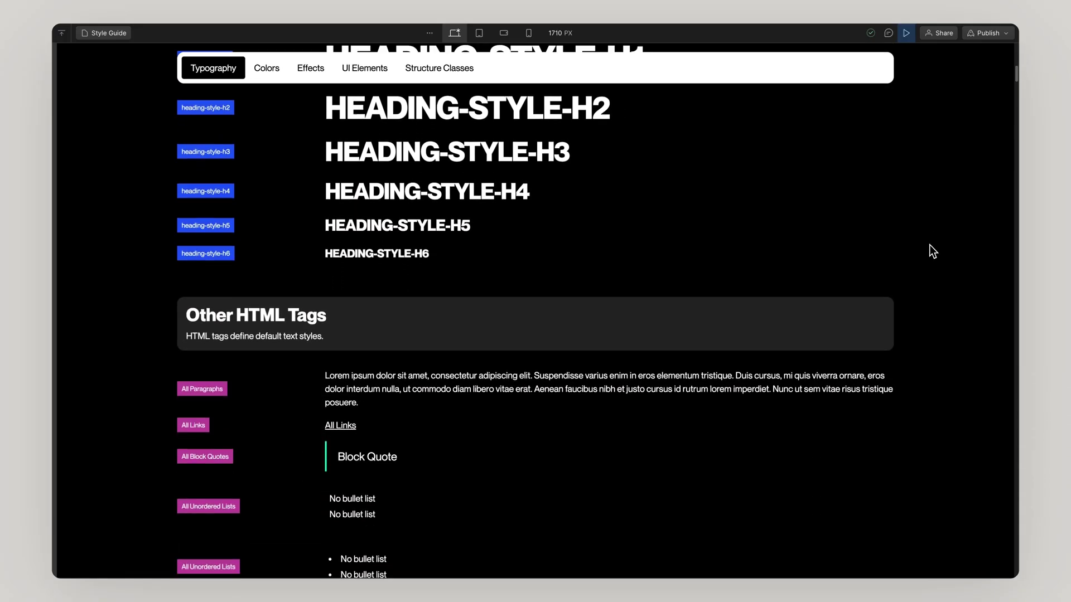
{"action": "scroll", "coordinate": [929, 246], "scroll_direction": "down", "scroll_amount": 15}
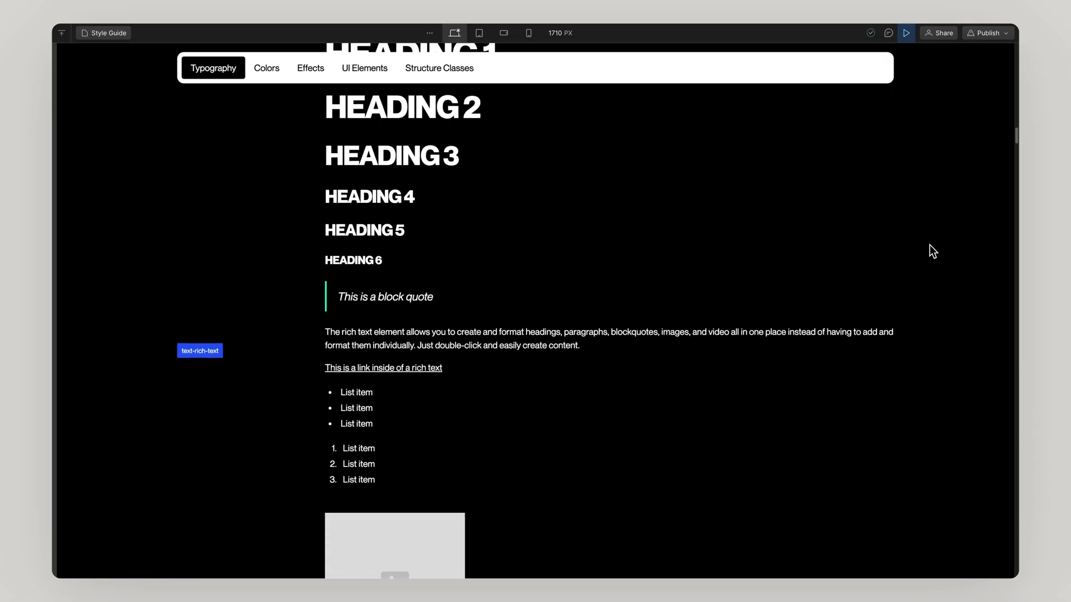
{"action": "scroll", "coordinate": [929, 245], "scroll_direction": "down", "scroll_amount": 15}
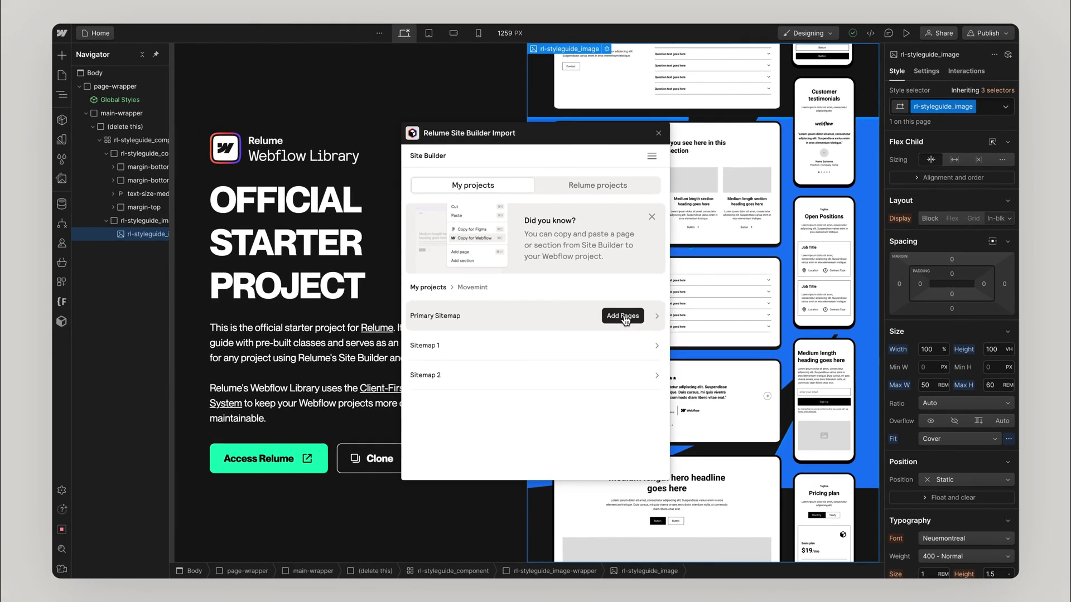
{"action": "left_click", "coordinate": [625, 318]}
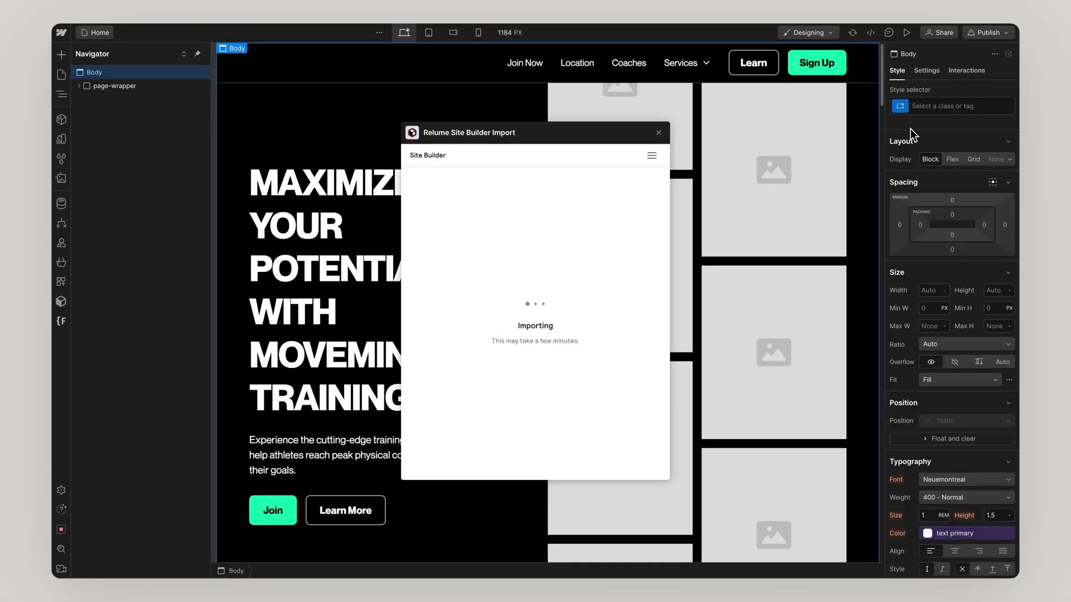